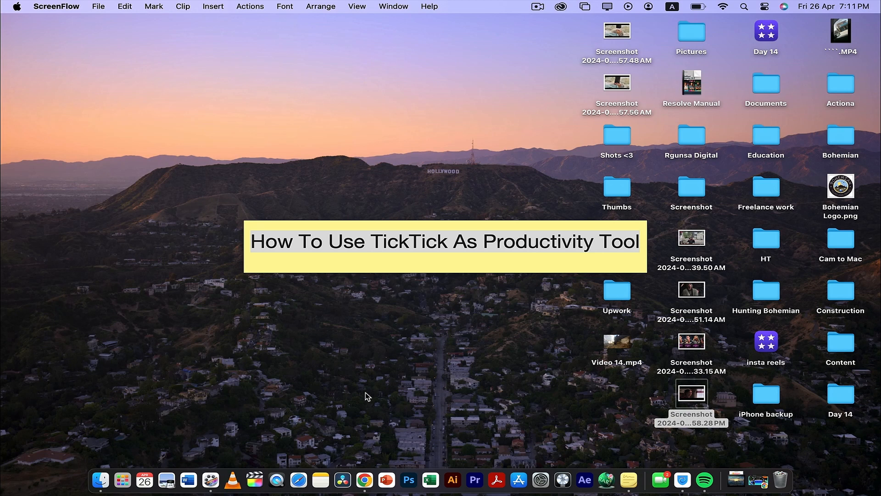
- Bring Google Chrome to the front, showing a blank New Tab page
{"action": "left_click", "coordinate": [362, 477]}
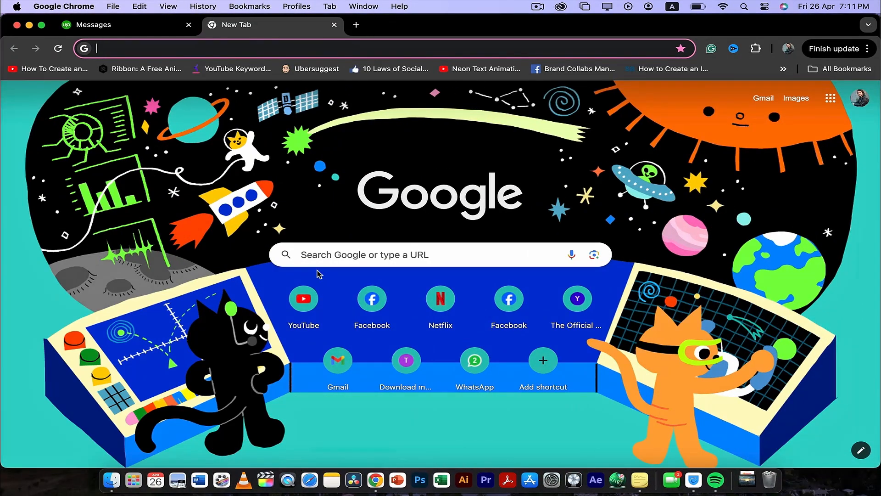
- Search Google for 'ticktick' and go to the TickTick homepage at ticktick.com
{"action": "left_click", "coordinate": [29, 26]}
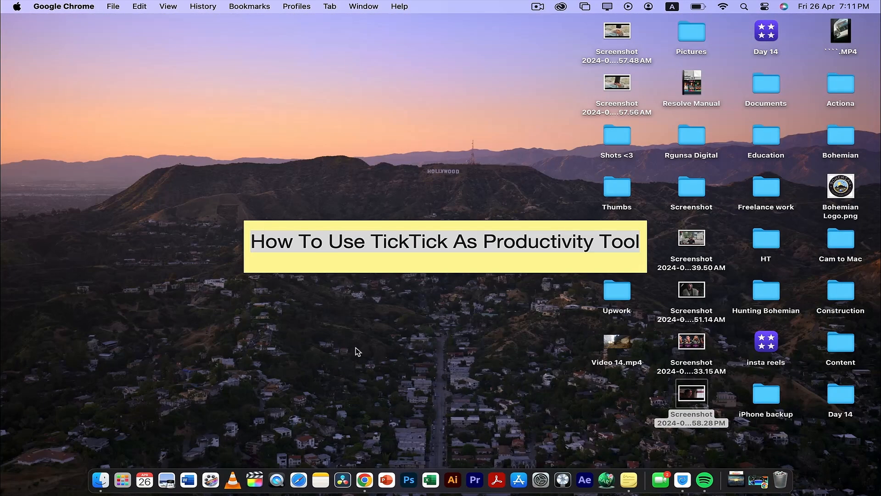
{"action": "left_click", "coordinate": [367, 480]}
{"action": "type", "text": "ticktick"}
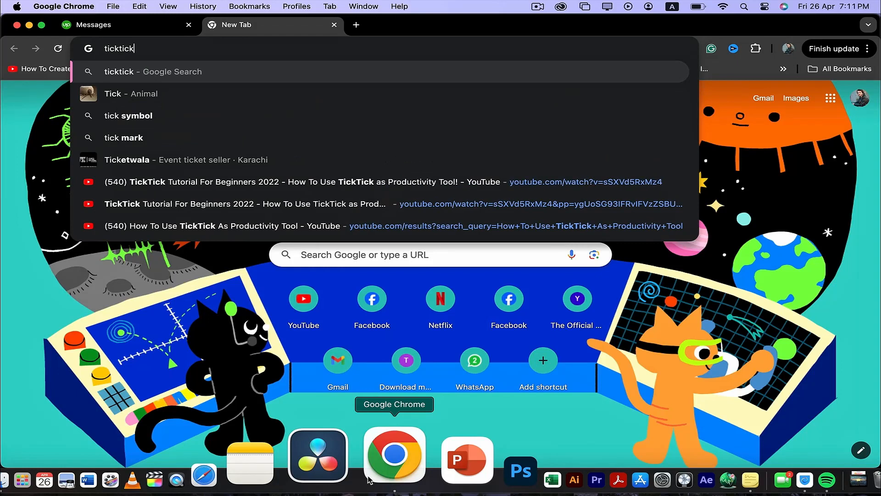
{"action": "key", "text": "Return"}
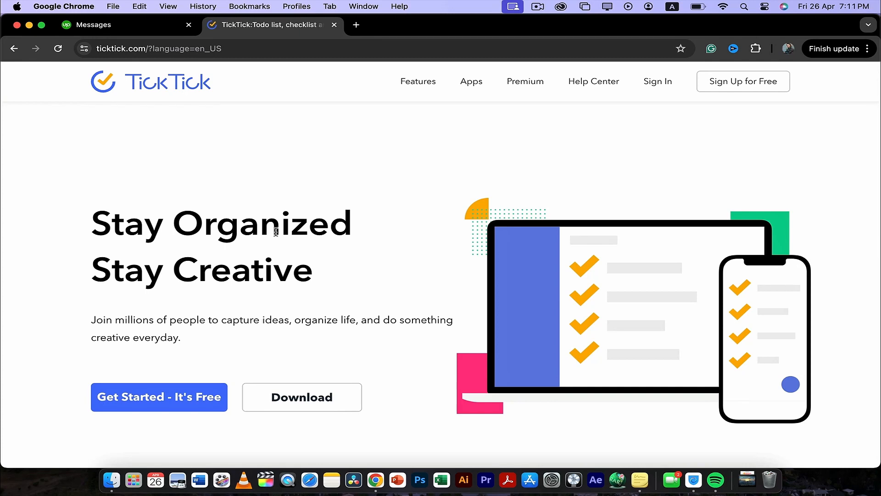
{"action": "scroll", "coordinate": [357, 375], "scroll_direction": "down", "scroll_amount": 4}
{"action": "scroll", "coordinate": [367, 349], "scroll_direction": "up", "scroll_amount": 4}
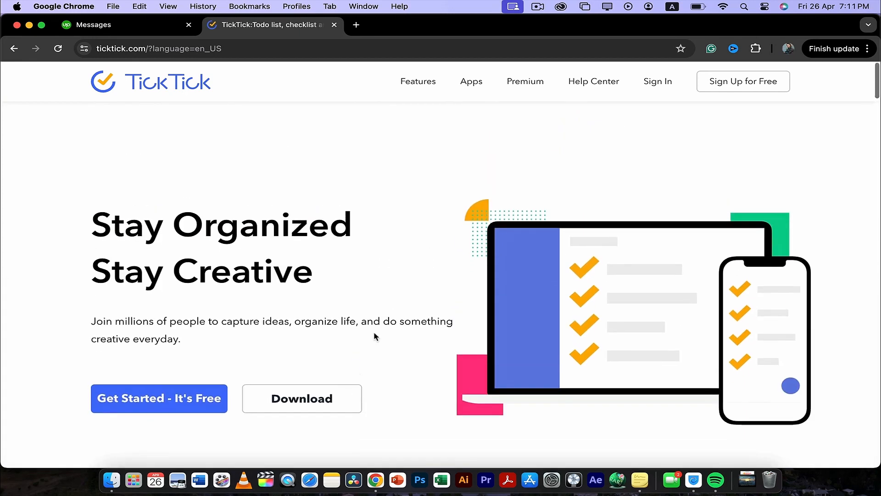
{"action": "scroll", "coordinate": [392, 303], "scroll_direction": "down", "scroll_amount": 1}
{"action": "scroll", "coordinate": [392, 301], "scroll_direction": "down", "scroll_amount": 5}
{"action": "scroll", "coordinate": [223, 367], "scroll_direction": "up", "scroll_amount": 6}
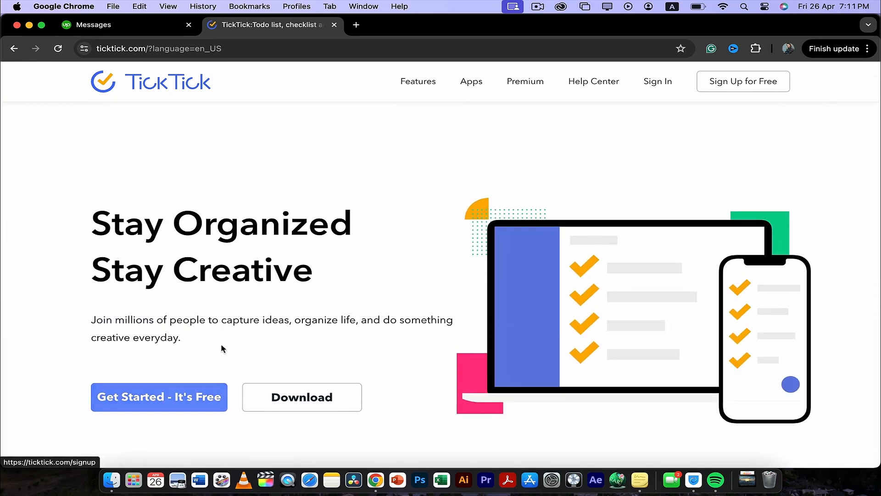
- Sign up for a free TickTick account with a nickname, e-mail and password, and save the password in Chrome
{"action": "left_click", "coordinate": [172, 401]}
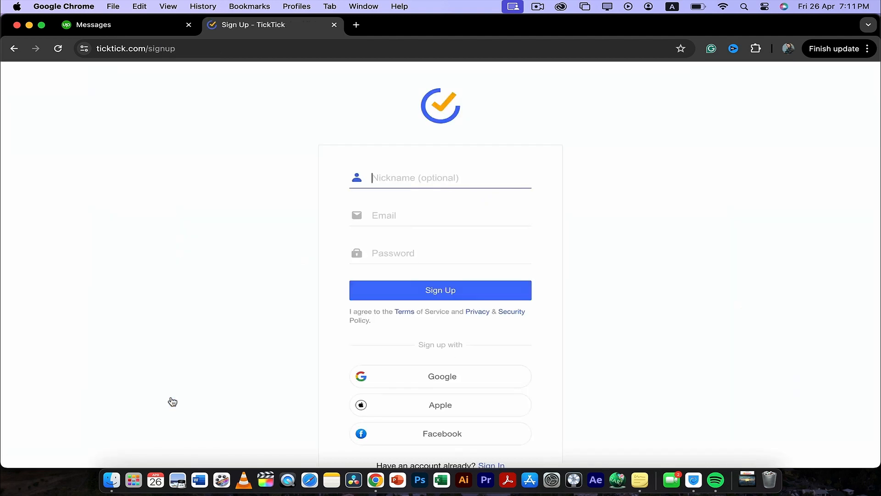
{"action": "type", "text": "Ma"}
{"action": "key", "text": "BackSpace"}
{"action": "key", "text": "BackSpace"}
{"action": "type", "text": "Balti"}
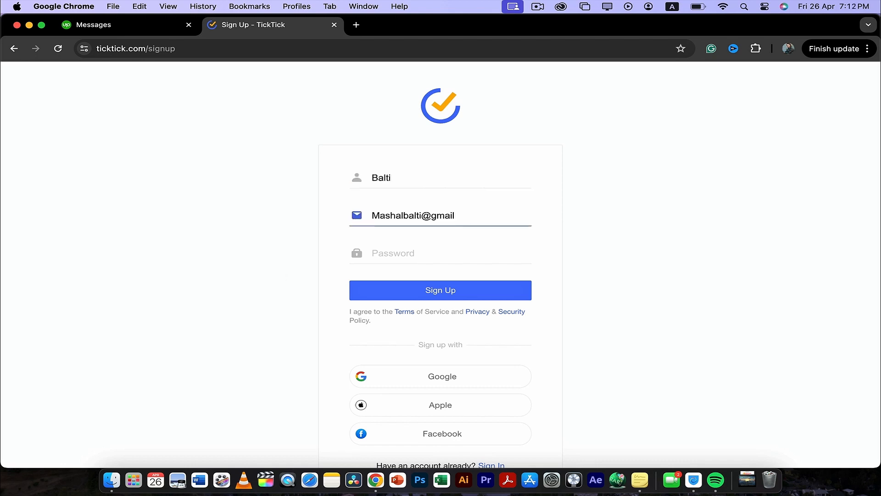
{"action": "type", "text": ".com"}
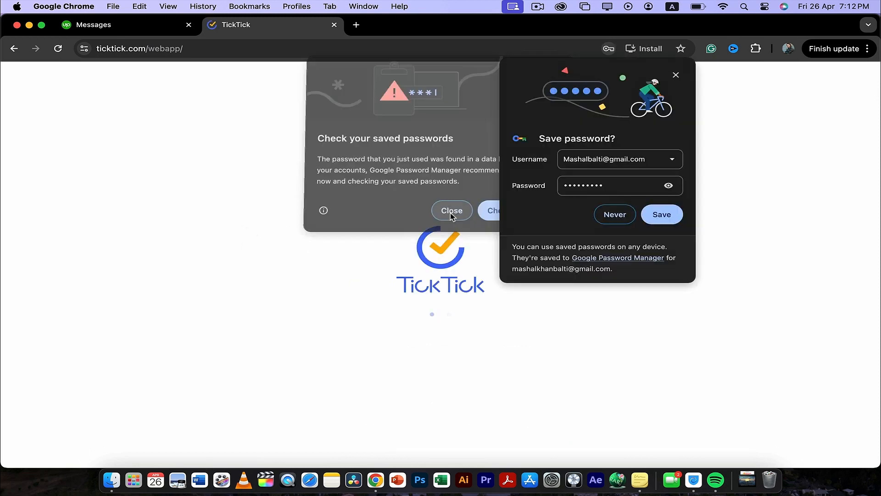
{"action": "left_click", "coordinate": [451, 214]}
{"action": "left_click", "coordinate": [661, 214]}
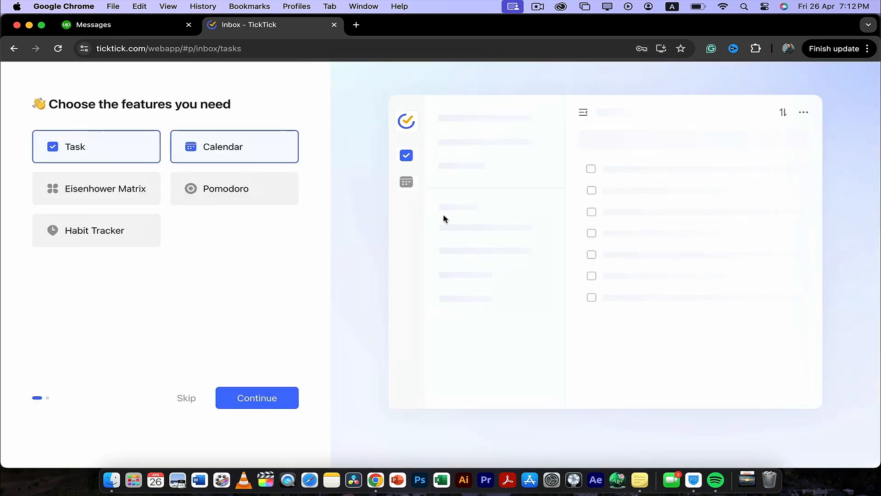
- Add Habit Tracker to the features and choose only the Work list to finish onboarding
{"action": "left_click", "coordinate": [134, 232]}
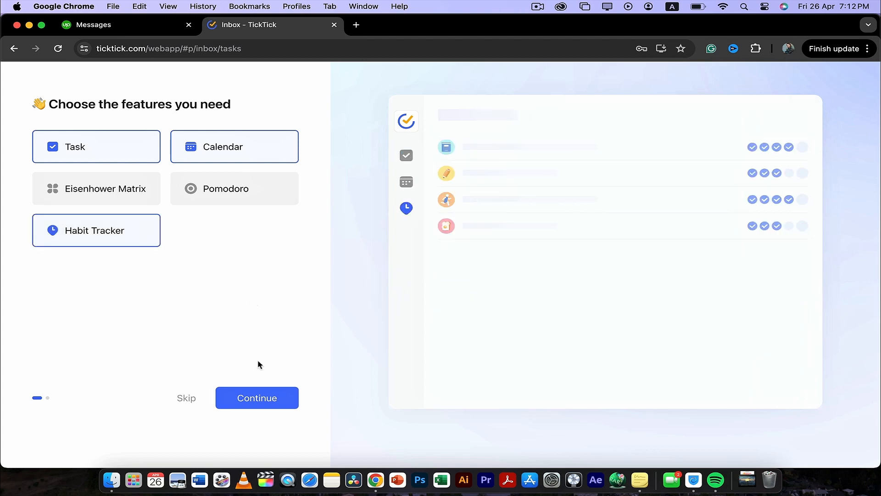
{"action": "left_click", "coordinate": [258, 395]}
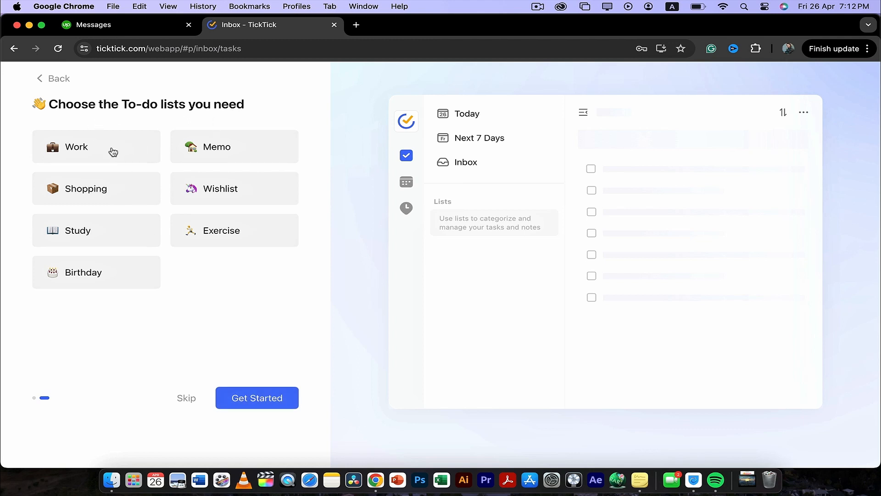
{"action": "left_click", "coordinate": [114, 152]}
{"action": "left_click", "coordinate": [119, 193]}
{"action": "left_click", "coordinate": [119, 193]}
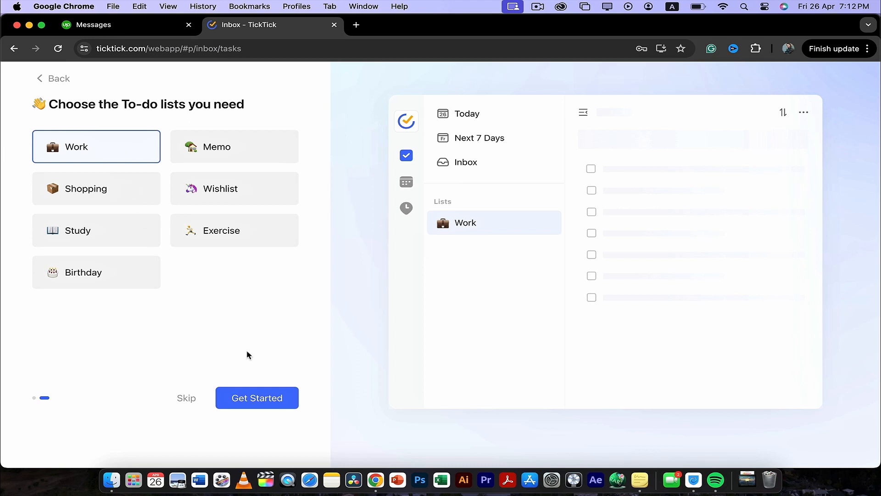
{"action": "left_click", "coordinate": [255, 402]}
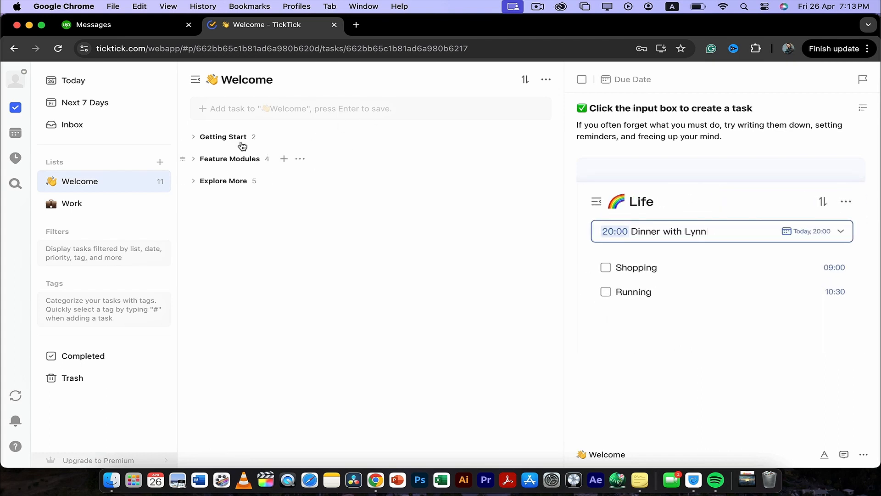
- Check off 'Click the input box to create a task' in the Welcome list's Getting Start group
{"action": "left_click", "coordinate": [195, 137]}
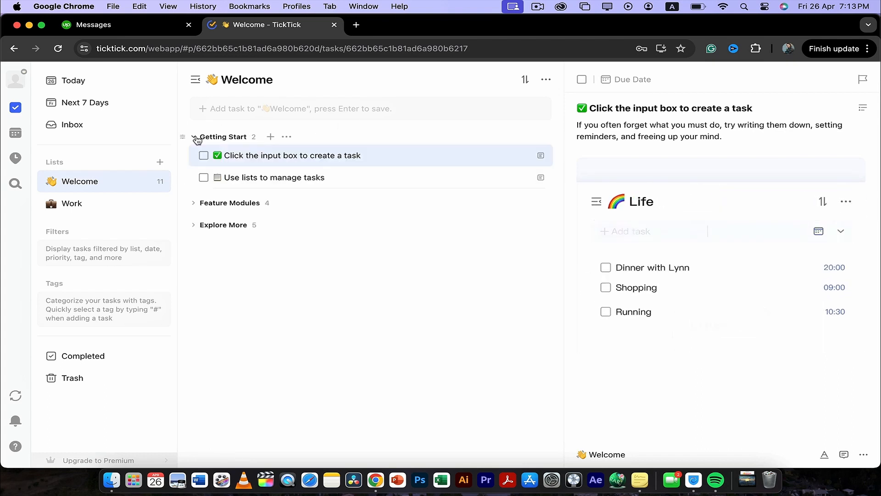
{"action": "left_click", "coordinate": [195, 137]}
{"action": "left_click", "coordinate": [195, 137]}
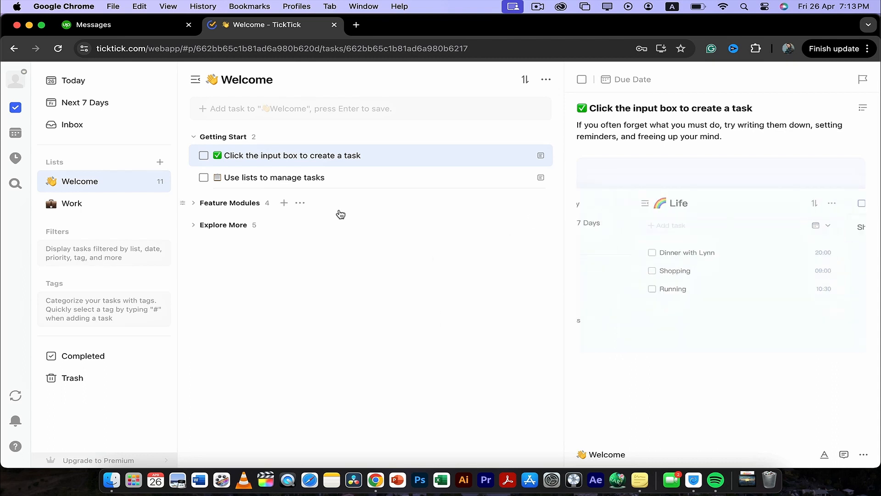
{"action": "left_click", "coordinate": [193, 137]}
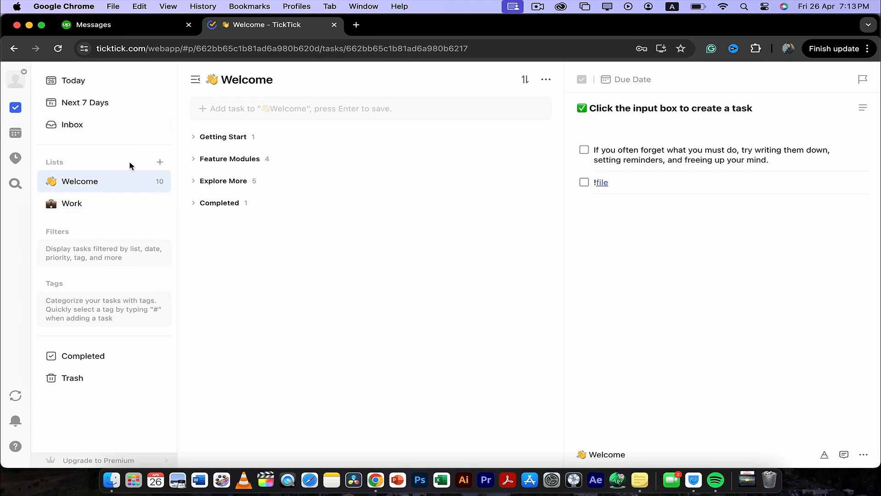
{"action": "left_click", "coordinate": [16, 87]}
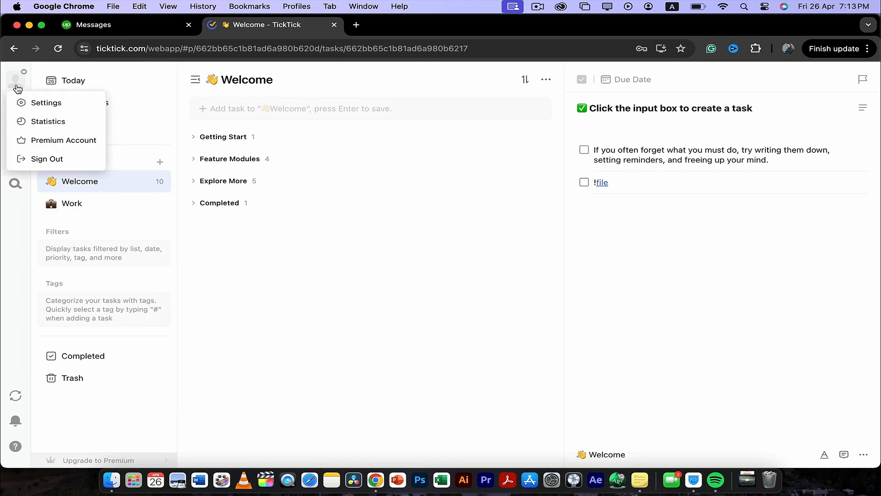
{"action": "left_click", "coordinate": [17, 87]}
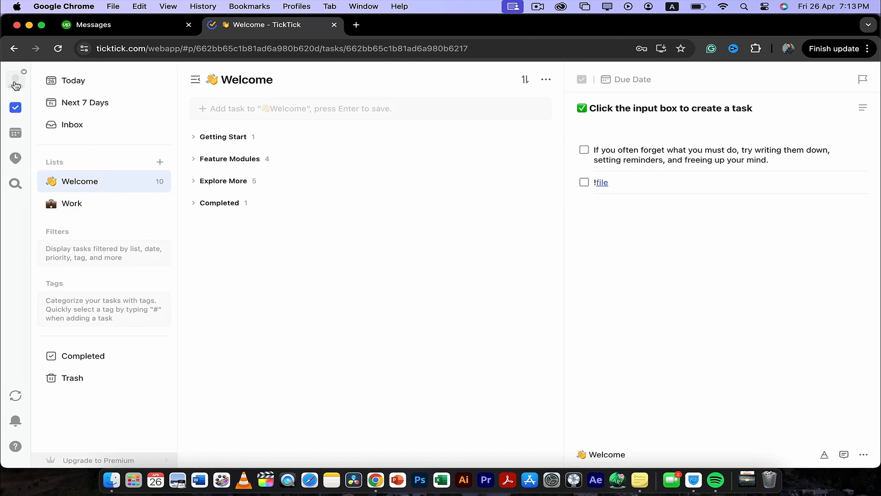
{"action": "left_click", "coordinate": [16, 134]}
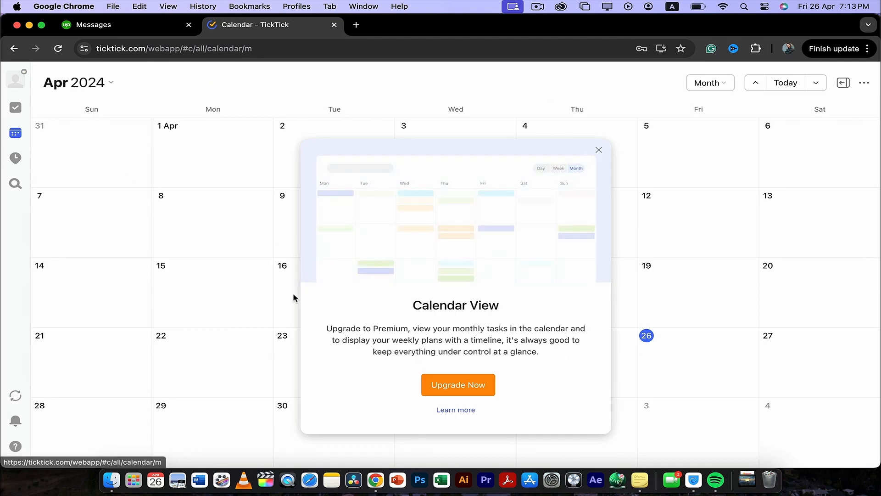
{"action": "left_click", "coordinate": [599, 151]}
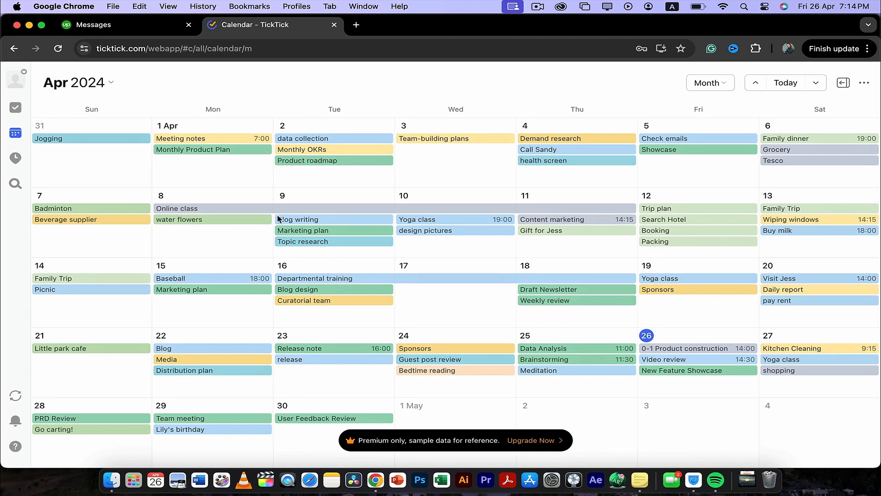
{"action": "left_click", "coordinate": [14, 163]}
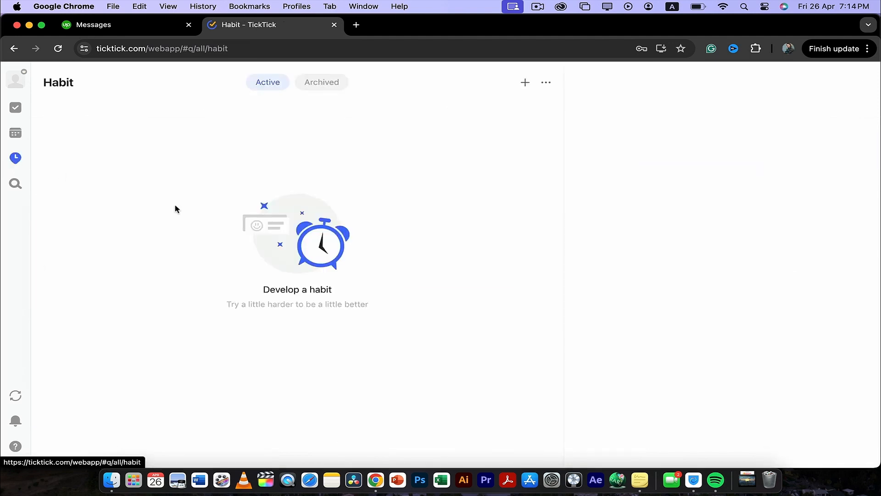
{"action": "left_click", "coordinate": [10, 187]}
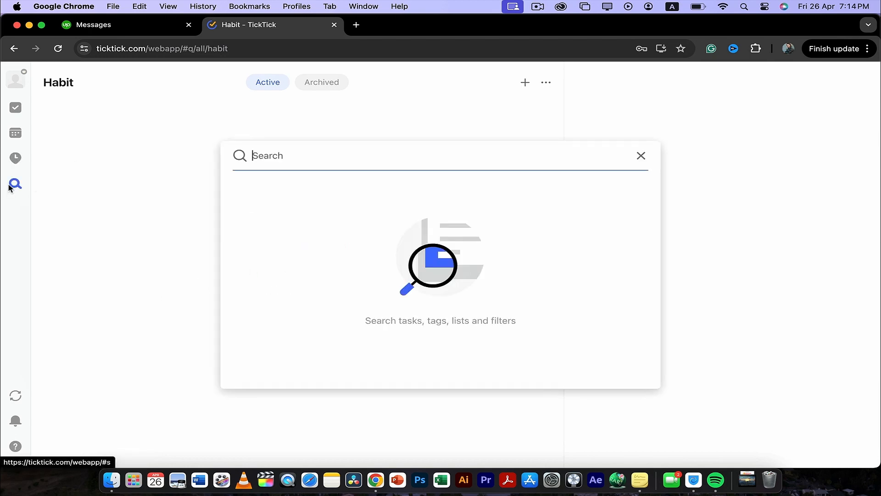
{"action": "left_click", "coordinate": [16, 113]}
{"action": "left_click", "coordinate": [16, 113]}
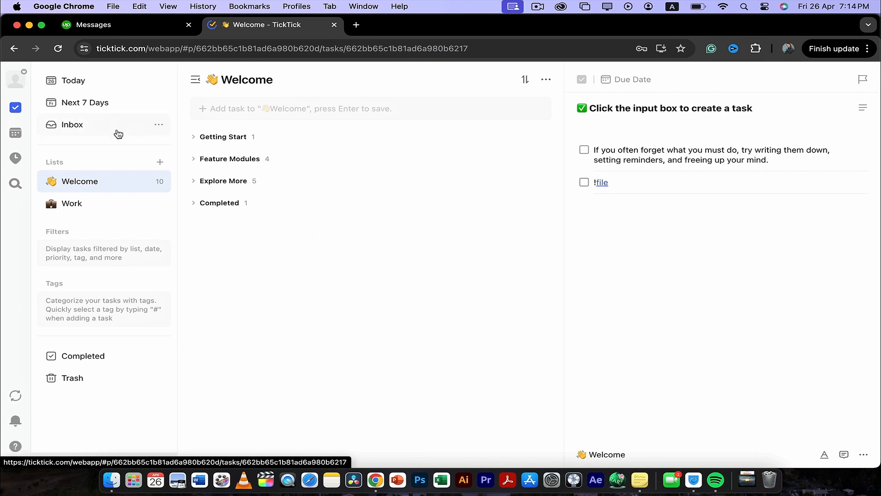
- Browse the Today, Next 7 Days and Inbox lists
{"action": "left_click", "coordinate": [105, 83]}
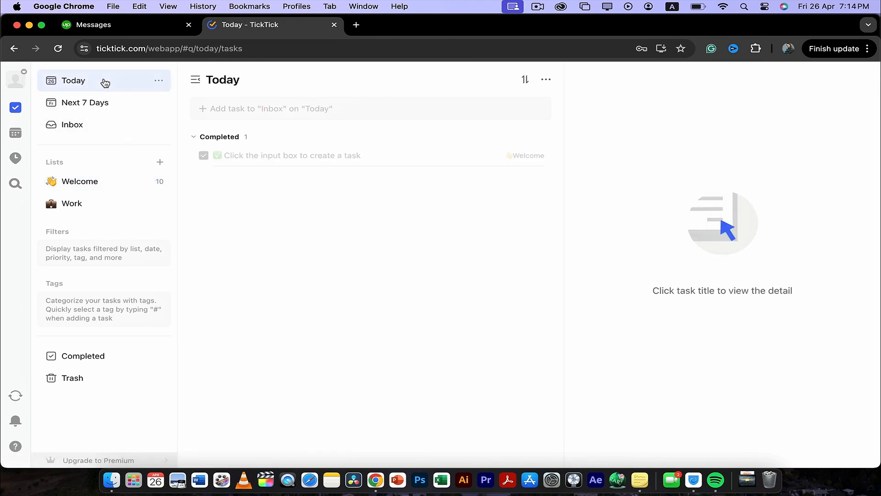
{"action": "left_click", "coordinate": [103, 103]}
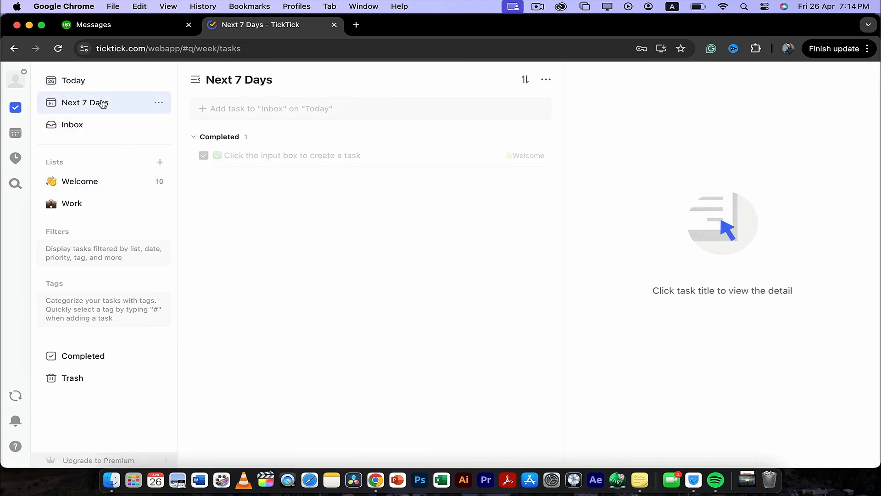
{"action": "left_click", "coordinate": [94, 126]}
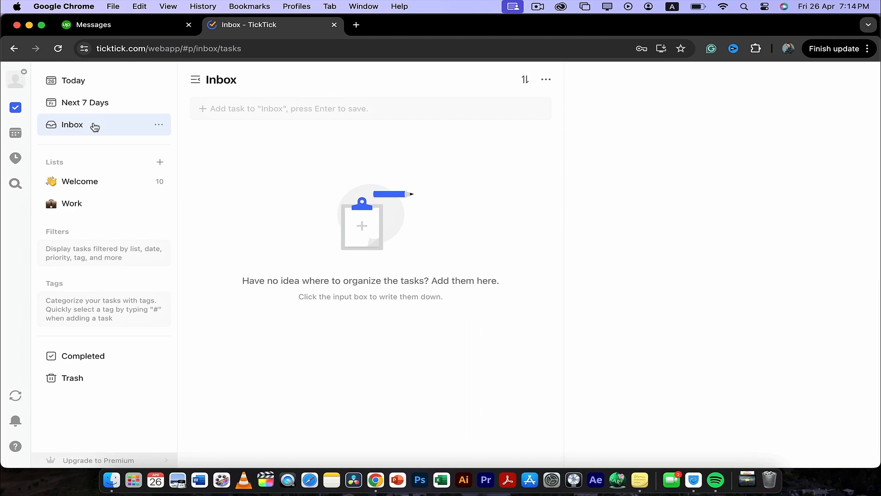
{"action": "left_click", "coordinate": [87, 89]}
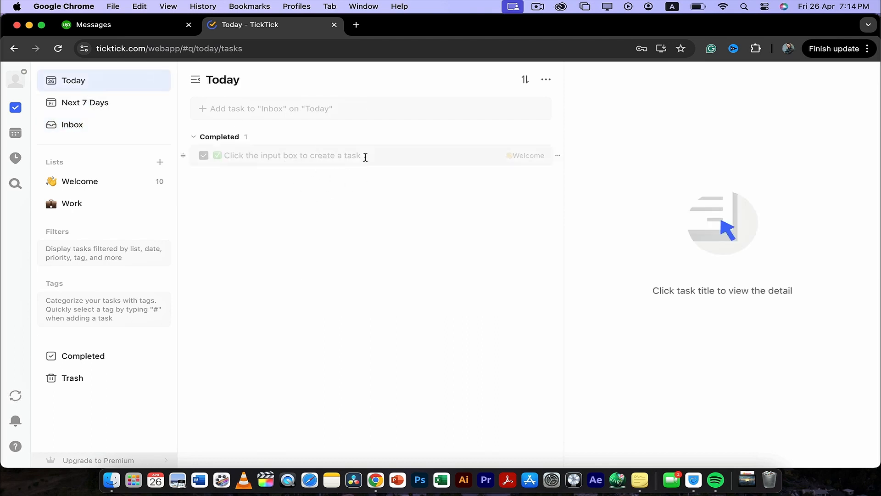
{"action": "left_click", "coordinate": [124, 112]}
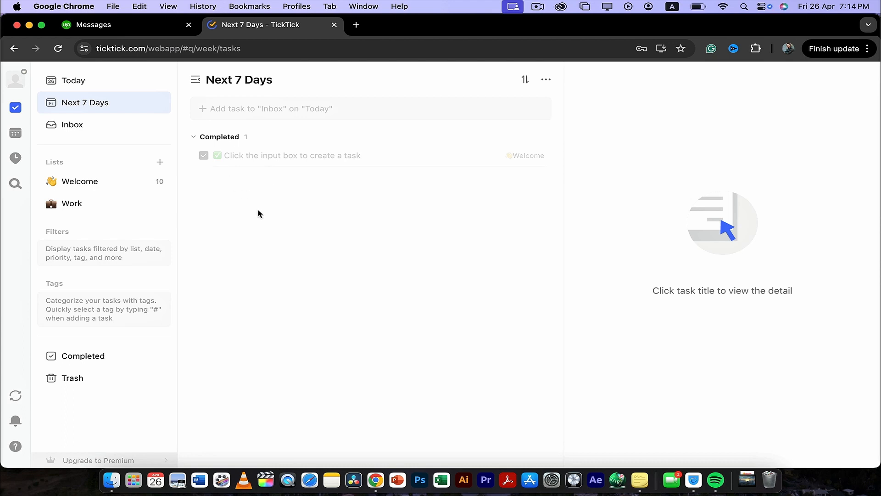
- Close the date picker and start a new task in the Today list
{"action": "left_click", "coordinate": [201, 107]}
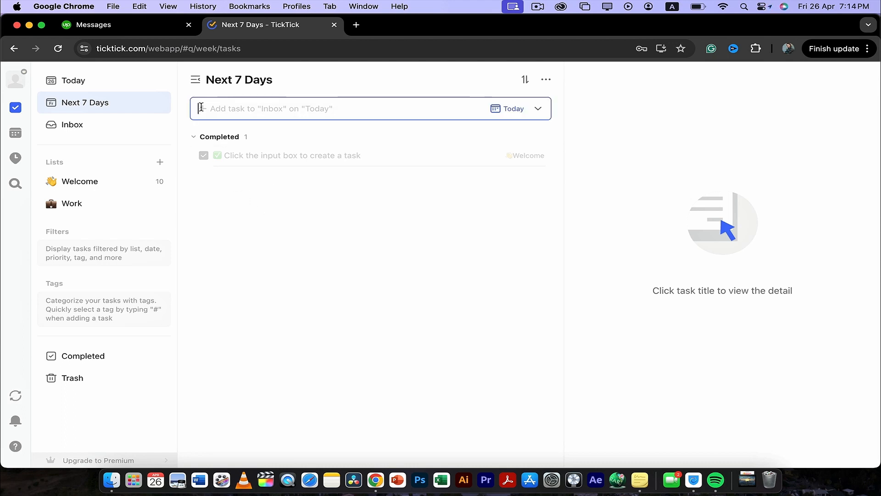
{"action": "left_click", "coordinate": [530, 116]}
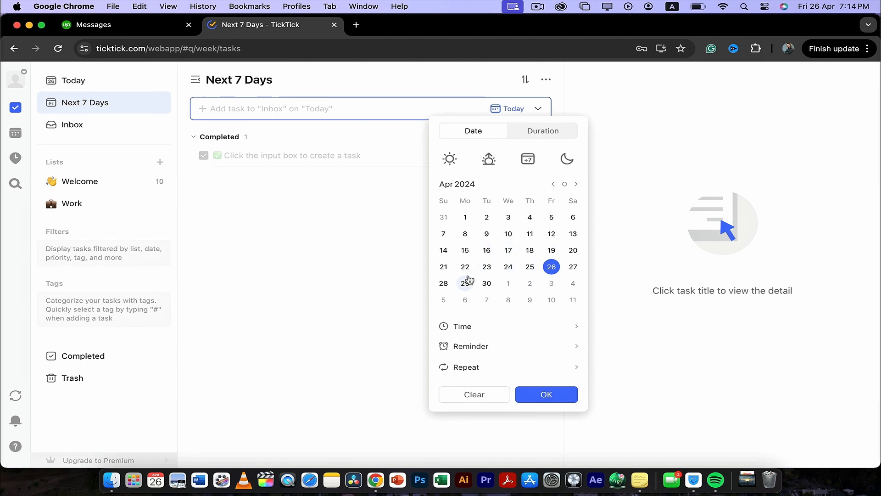
{"action": "left_click", "coordinate": [303, 246]}
{"action": "left_click", "coordinate": [86, 88]}
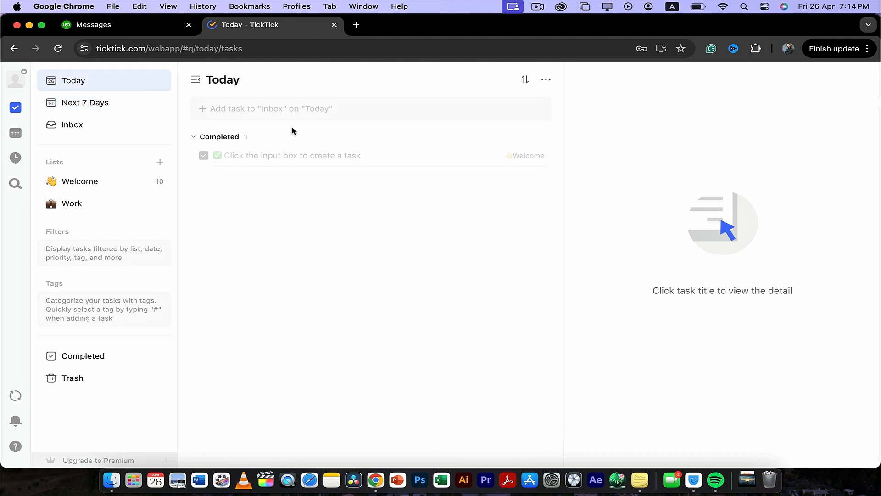
{"action": "left_click", "coordinate": [316, 111]}
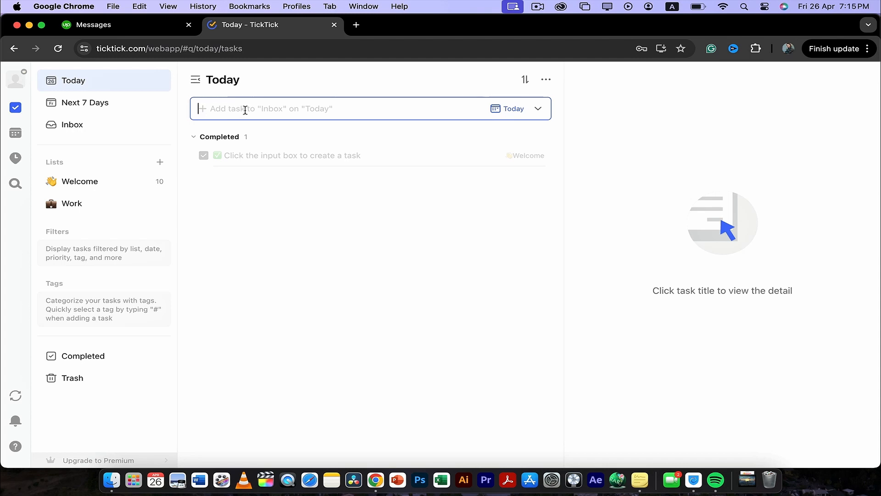
- Add a 'Youtube SEO' task to Today and open its details
{"action": "type", "text": "Youtube SEO"}
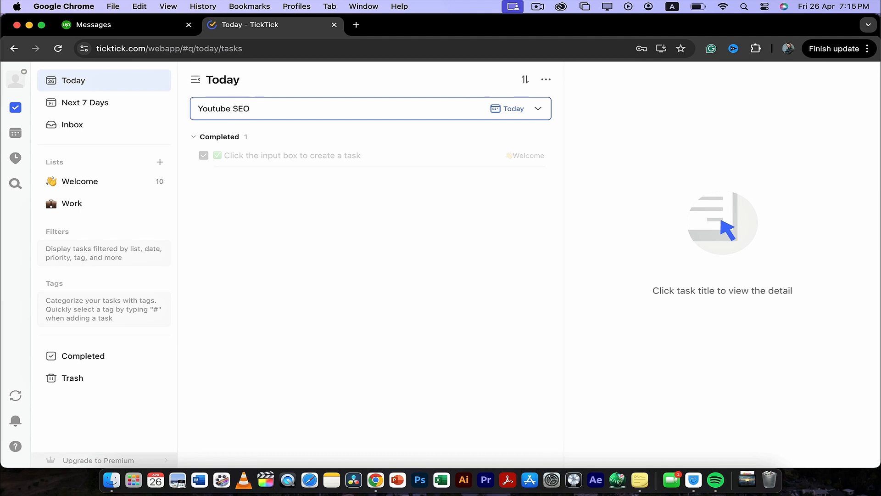
{"action": "key", "text": "Return"}
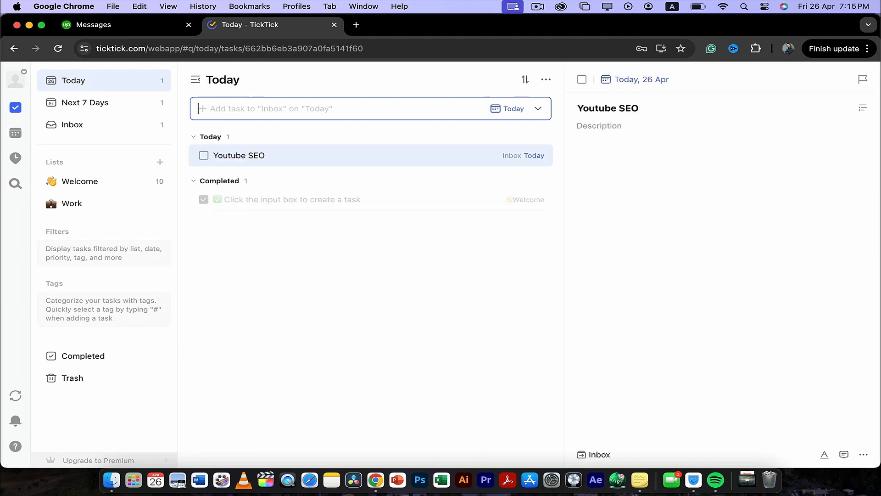
{"action": "left_click", "coordinate": [299, 155]}
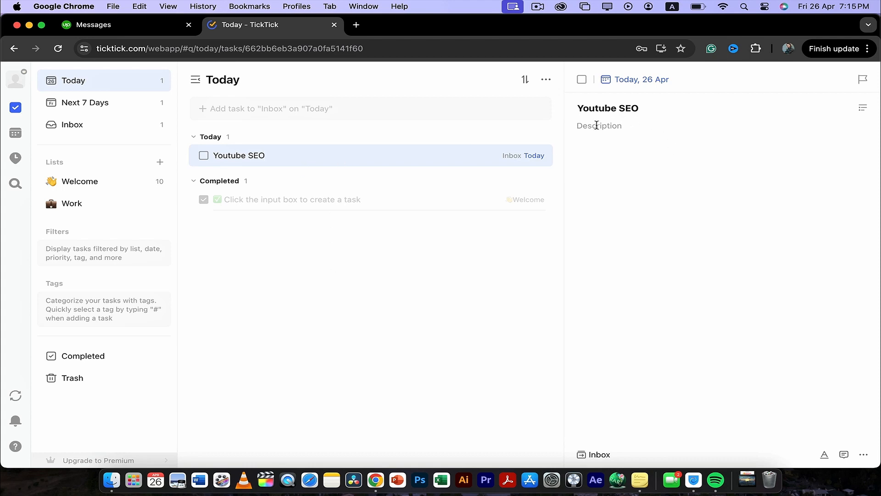
- Give the task the description 'Do complete SEO of your new Youtube video'
{"action": "type", "text": "Do complete S"}
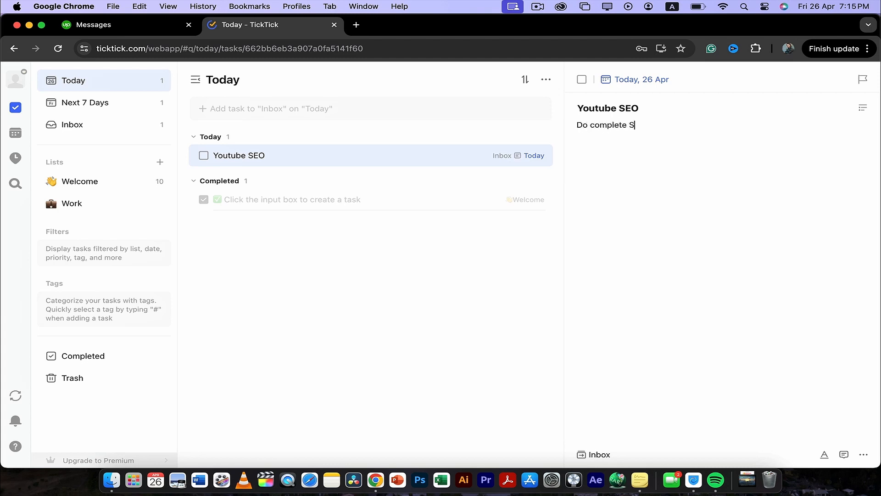
{"action": "type", "text": "EO of your new Voutube video"}
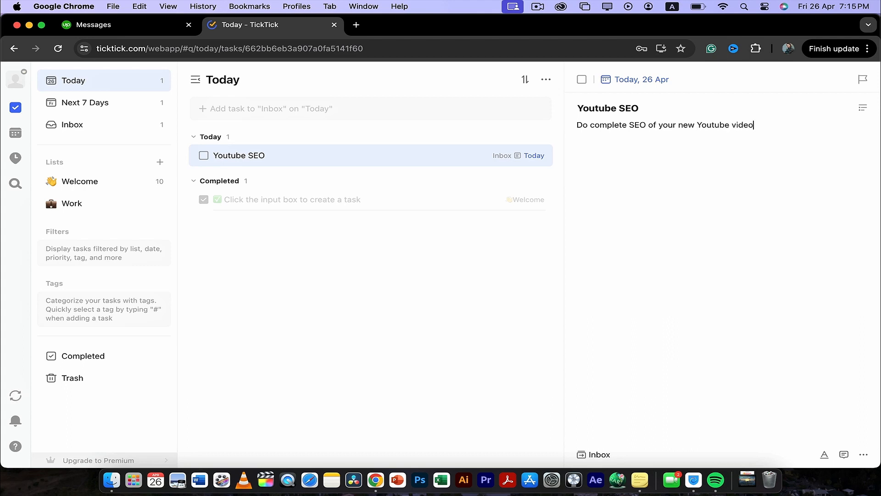
{"action": "left_click", "coordinate": [863, 108]}
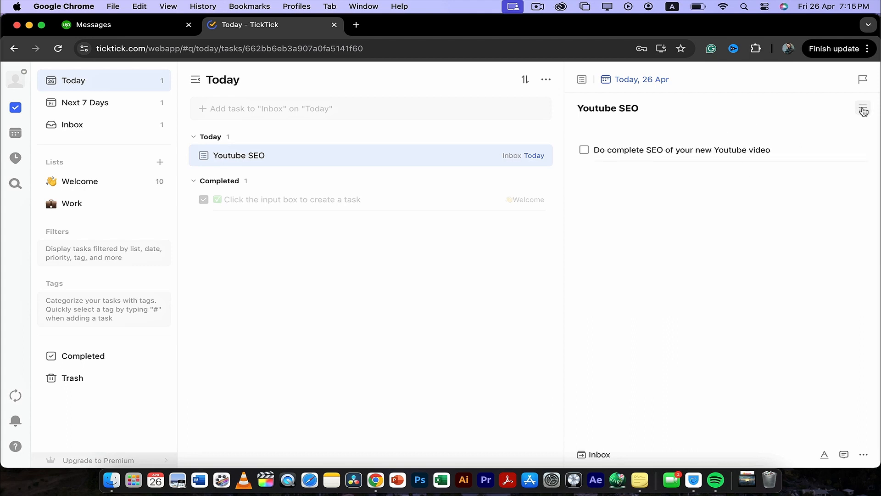
{"action": "left_click", "coordinate": [863, 109]}
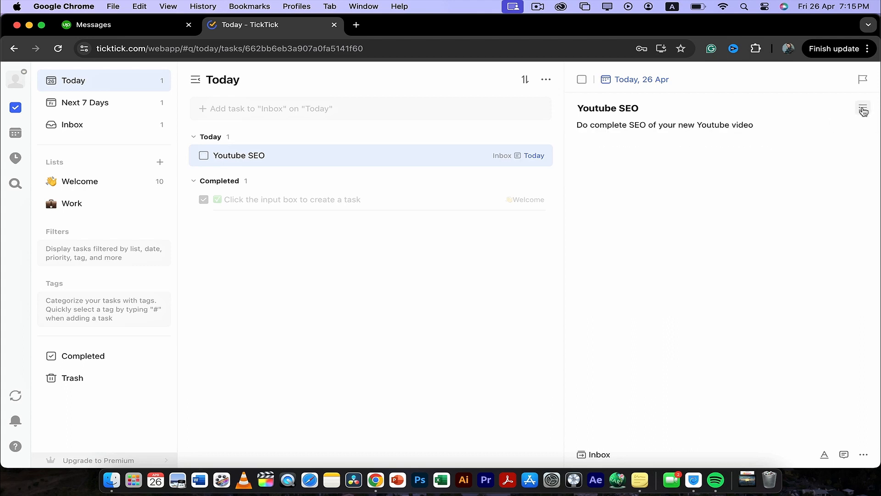
{"action": "left_click", "coordinate": [441, 138]}
{"action": "left_click", "coordinate": [403, 158]}
{"action": "left_click", "coordinate": [387, 140]}
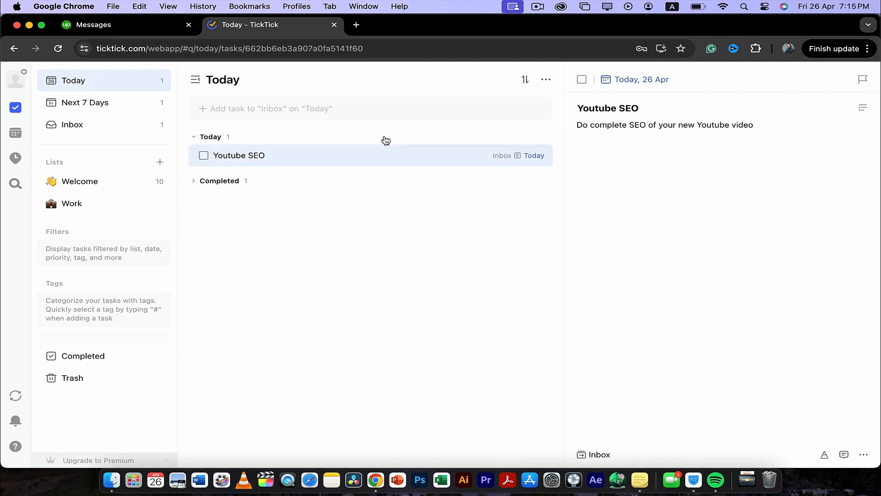
- Set Youtube SEO to 22:00 with reminders on time and 5 minutes ahead
{"action": "left_click", "coordinate": [535, 156]}
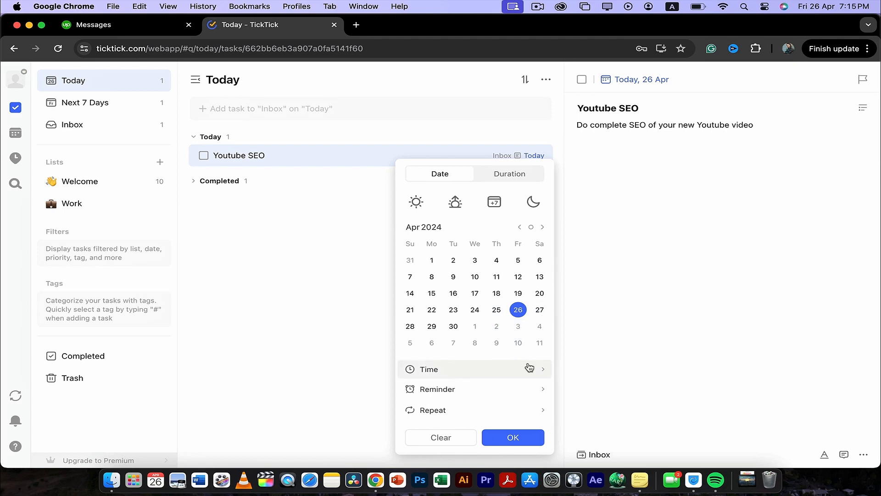
{"action": "left_click", "coordinate": [503, 373]}
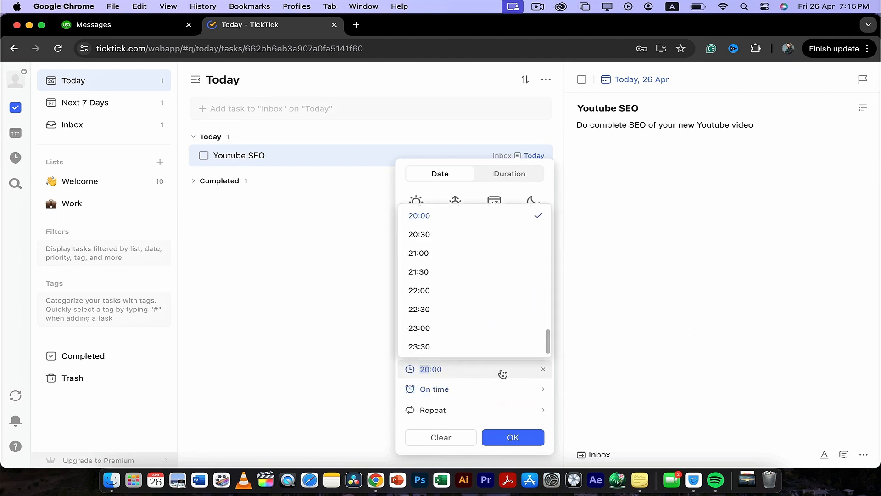
{"action": "left_click", "coordinate": [457, 290]}
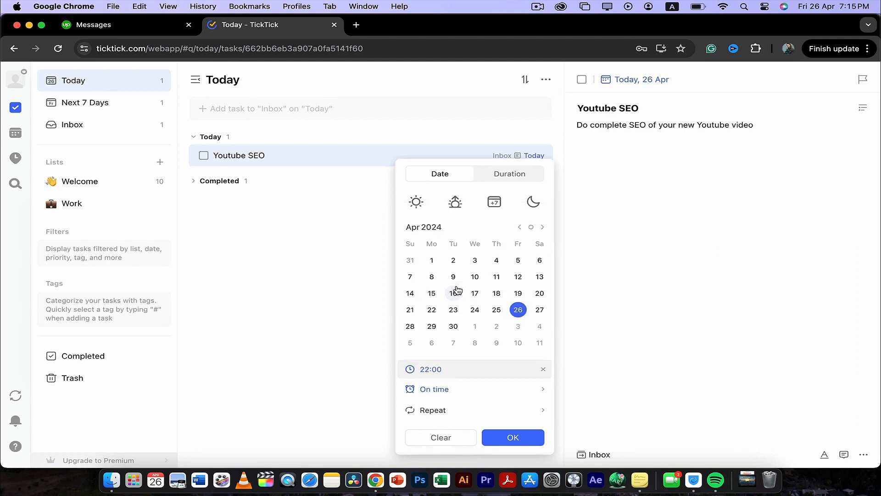
{"action": "left_click", "coordinate": [488, 391]}
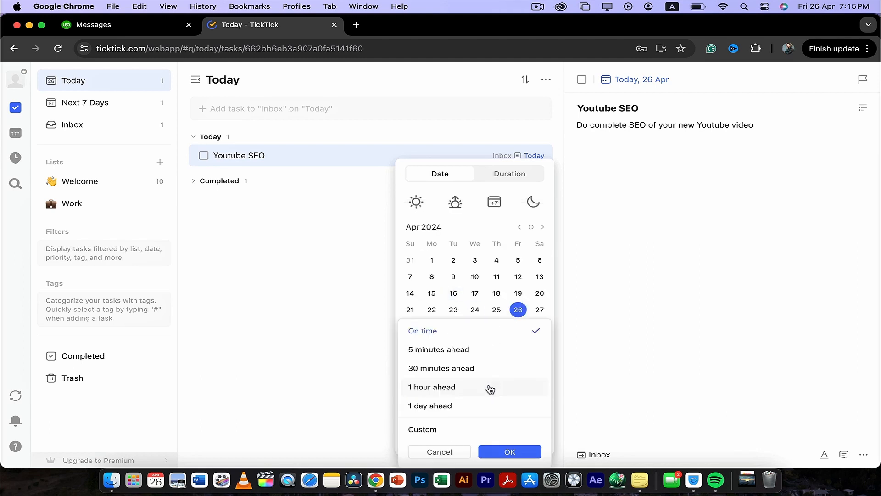
{"action": "left_click", "coordinate": [480, 360]}
{"action": "left_click", "coordinate": [475, 368]}
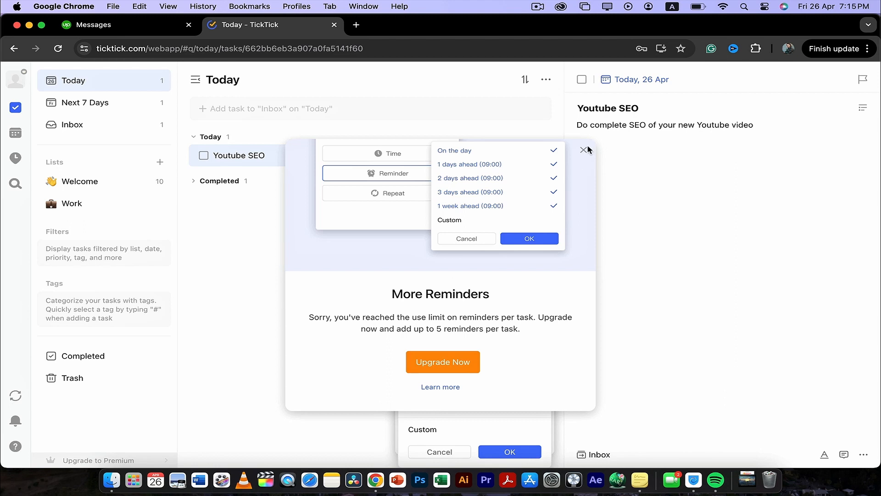
{"action": "left_click", "coordinate": [584, 149]}
{"action": "left_click", "coordinate": [449, 391]}
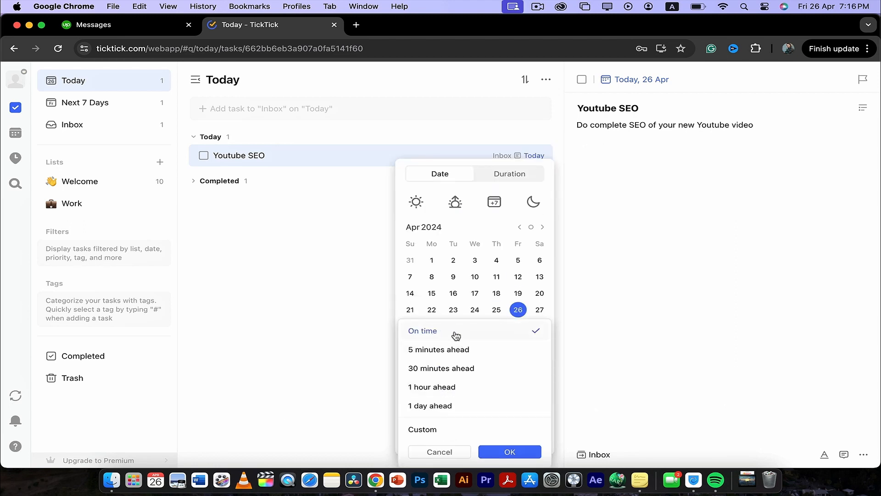
{"action": "left_click", "coordinate": [448, 355]}
{"action": "left_click", "coordinate": [508, 454]}
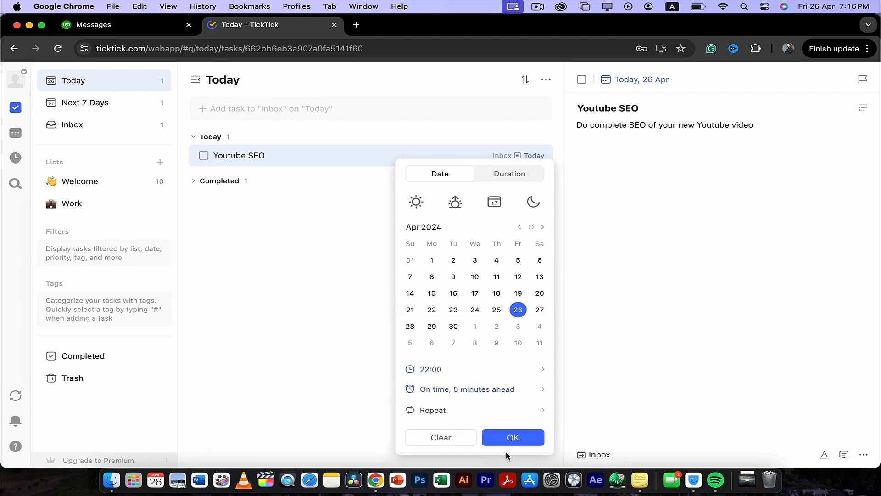
- Make the task repeat daily, restore its 22:00 time, and save the date settings
{"action": "left_click", "coordinate": [466, 410]}
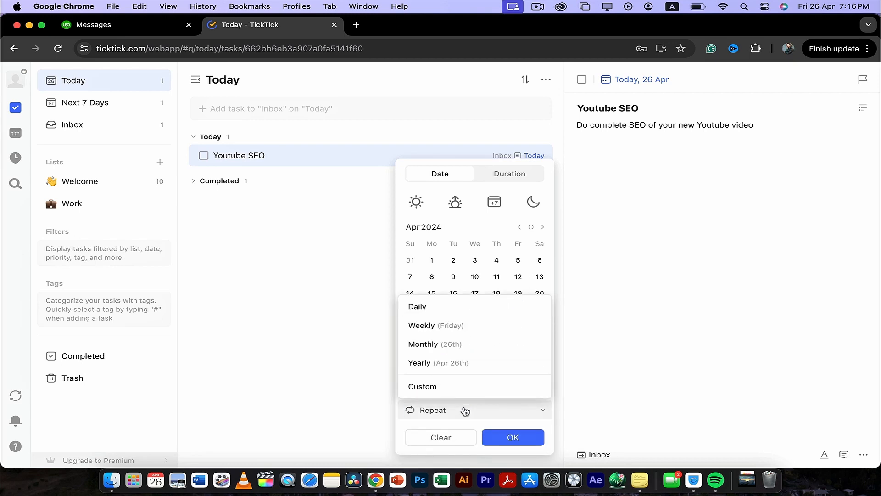
{"action": "left_click", "coordinate": [439, 307]}
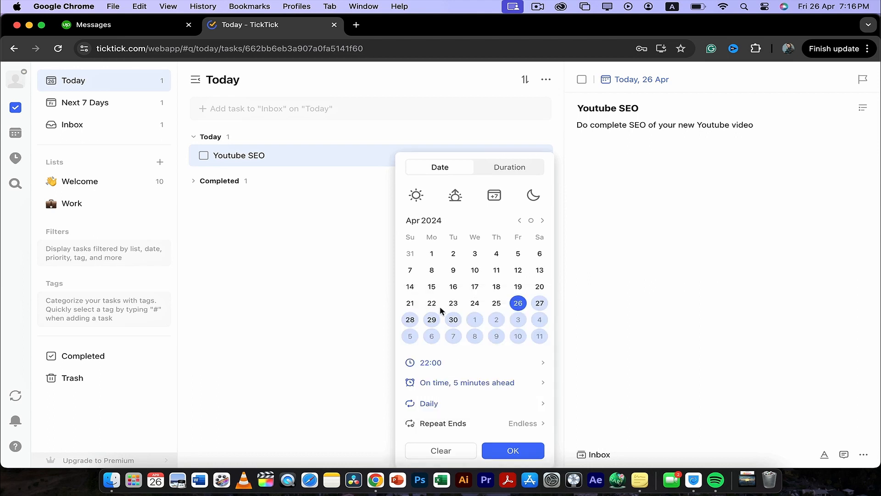
{"action": "left_click", "coordinate": [503, 364]}
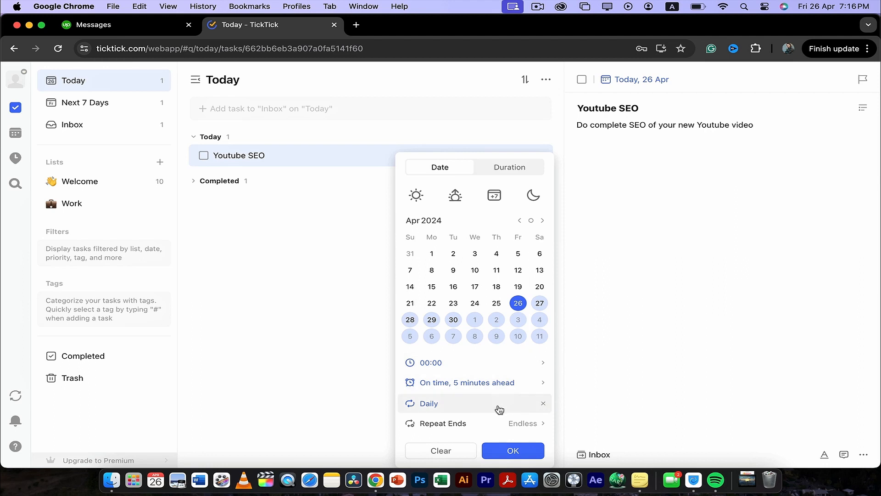
{"action": "left_click", "coordinate": [486, 372]}
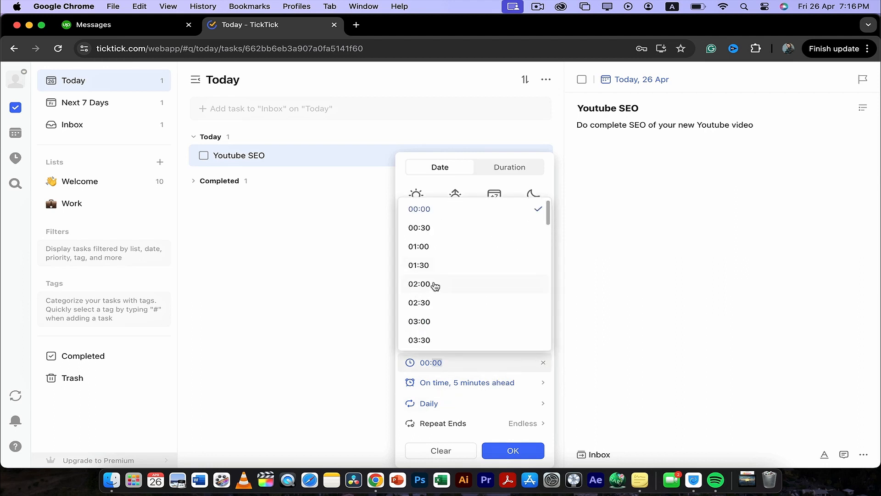
{"action": "scroll", "coordinate": [436, 286], "scroll_direction": "down", "scroll_amount": 15}
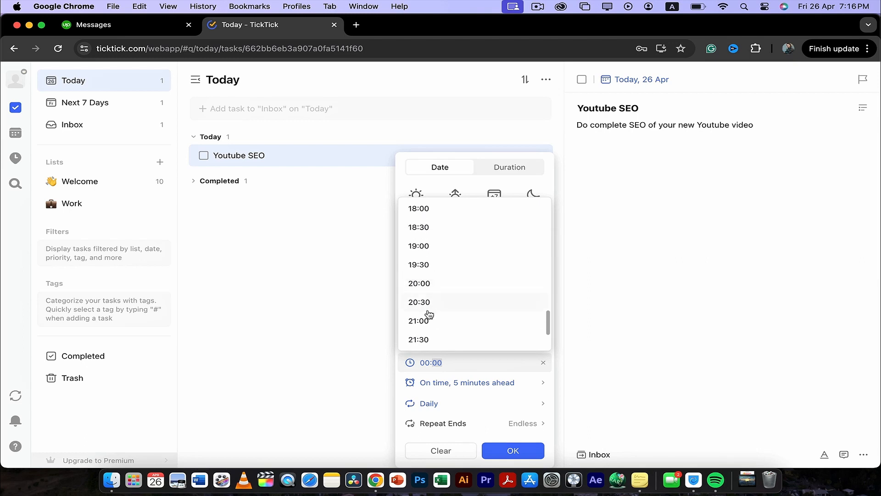
{"action": "scroll", "coordinate": [430, 305], "scroll_direction": "down", "scroll_amount": 1}
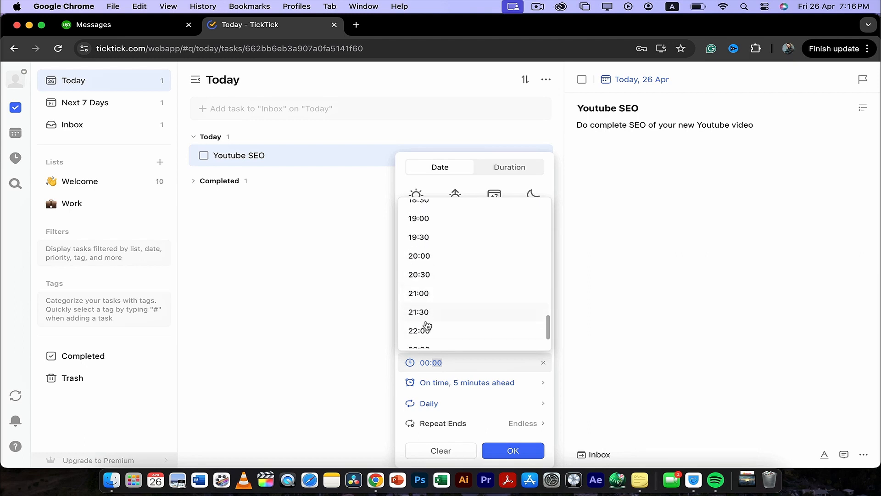
{"action": "left_click", "coordinate": [427, 330]}
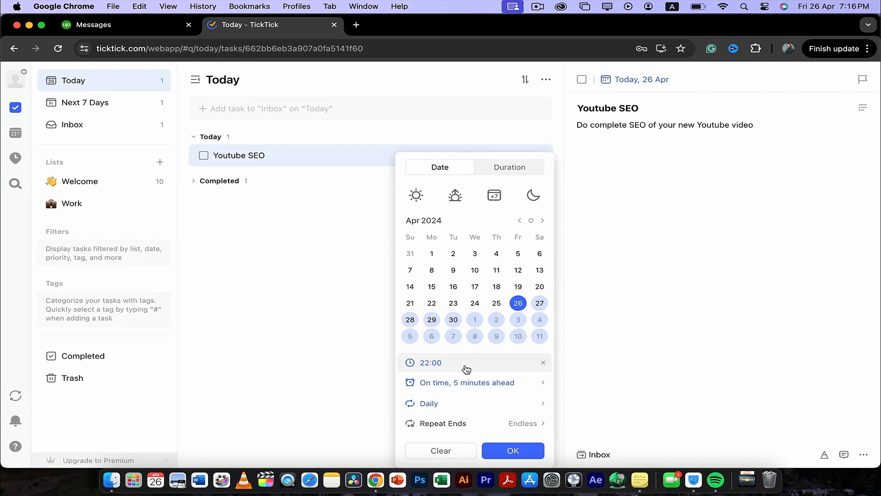
{"action": "left_click", "coordinate": [512, 450]}
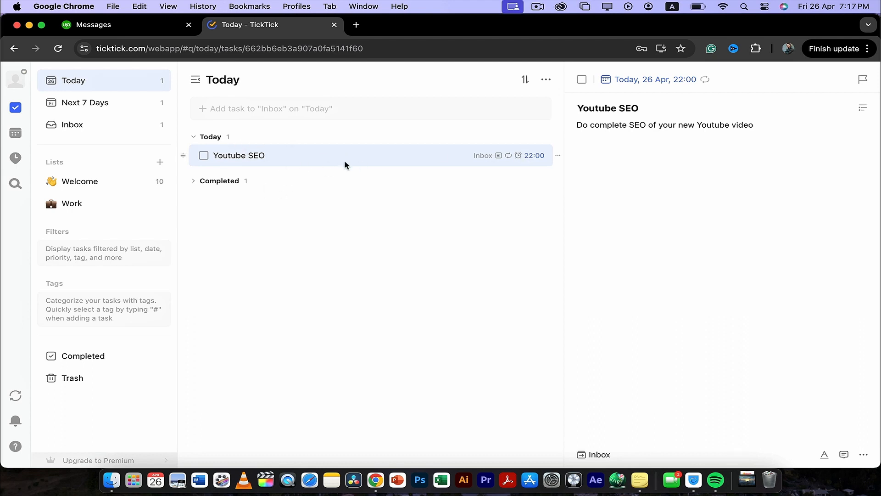
- Complete today's Youtube SEO so its daily repeat moves it to 27 Apr, 22:00
{"action": "left_click", "coordinate": [205, 156]}
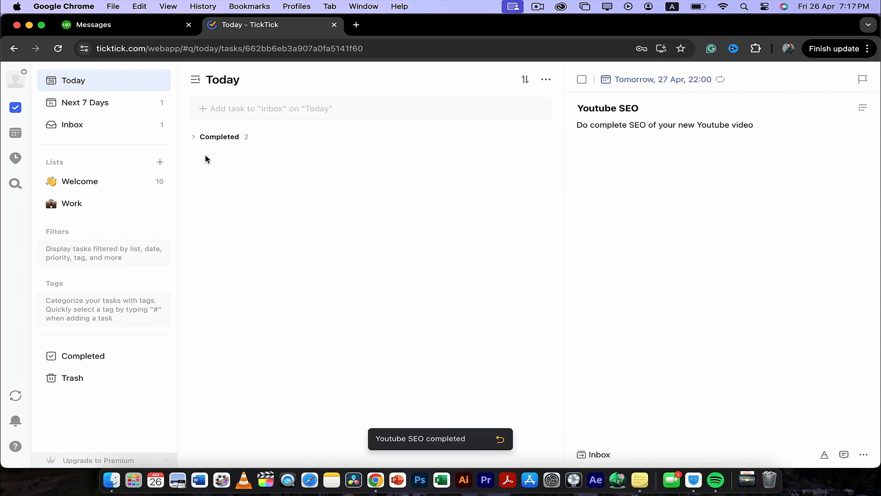
{"action": "left_click", "coordinate": [200, 138]}
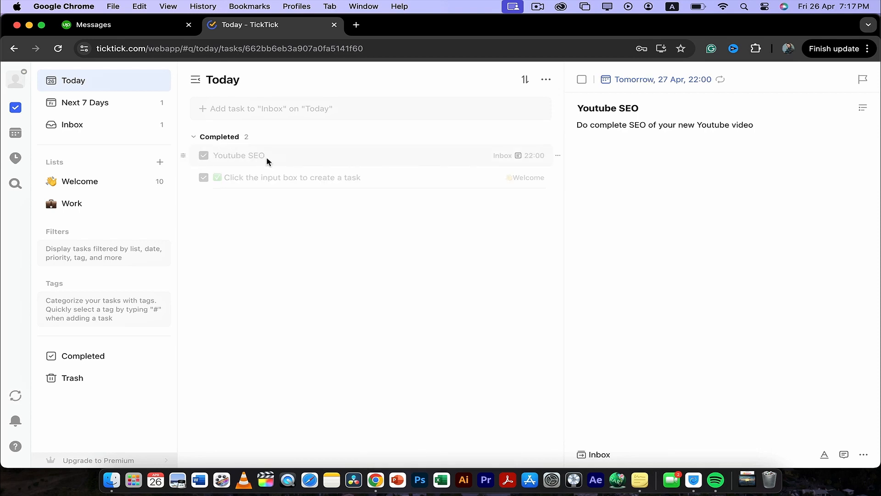
{"action": "left_click", "coordinate": [193, 138]}
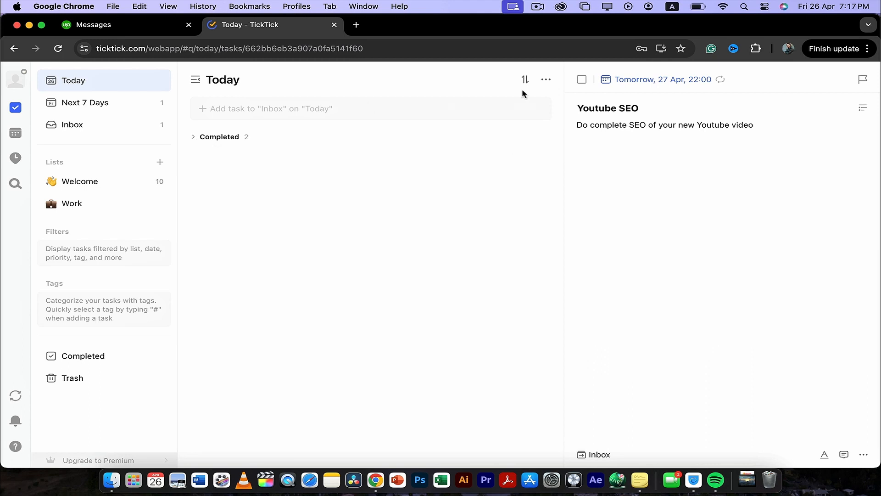
{"action": "left_click", "coordinate": [551, 80]}
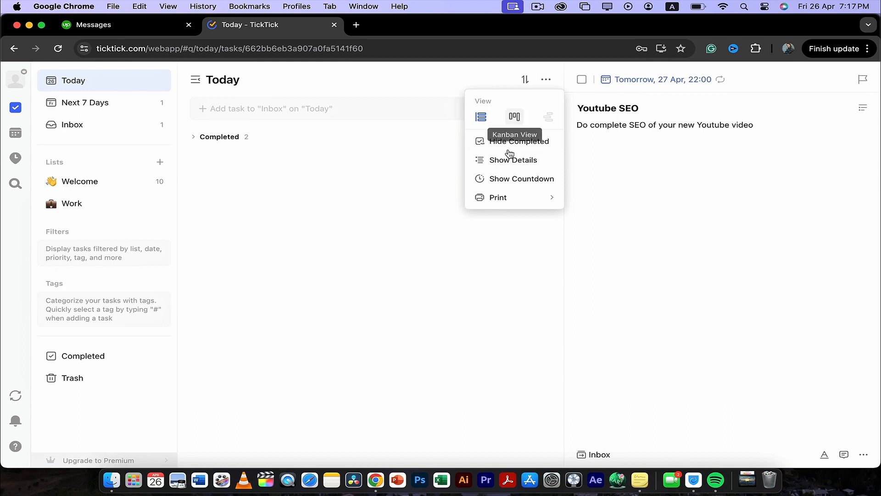
- Show completed tasks again, untick Youtube SEO, then collapse and re-expand the Today section
{"action": "left_click", "coordinate": [508, 163]}
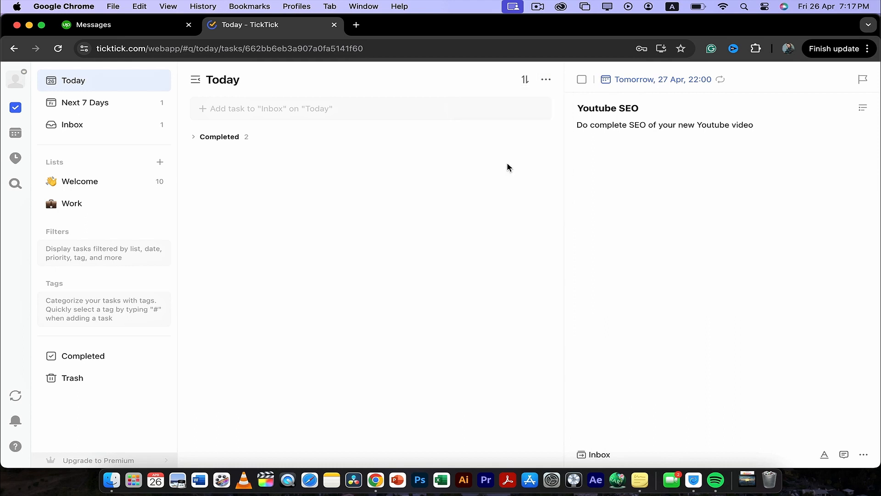
{"action": "left_click", "coordinate": [209, 142]}
{"action": "left_click", "coordinate": [204, 156]}
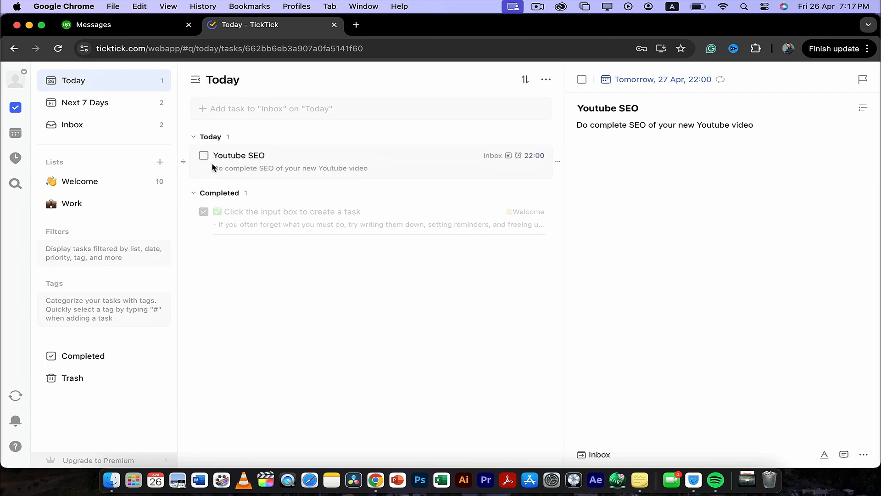
{"action": "left_click", "coordinate": [200, 137]}
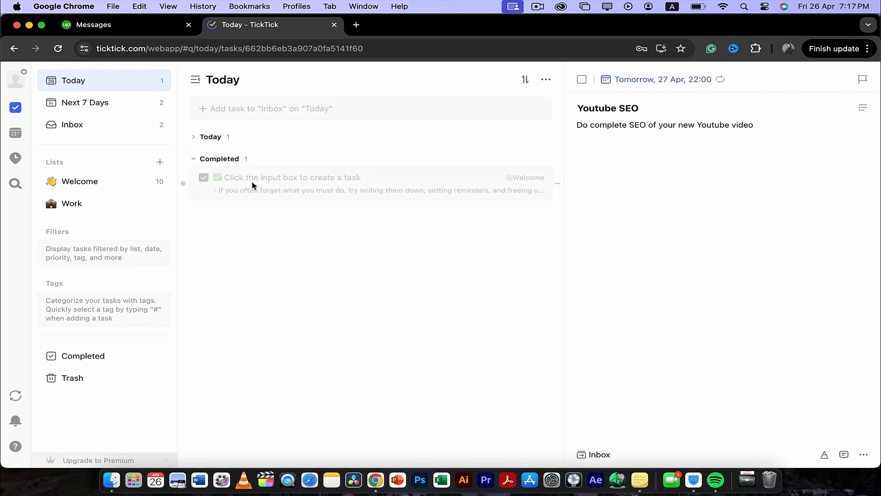
{"action": "left_click", "coordinate": [199, 138]}
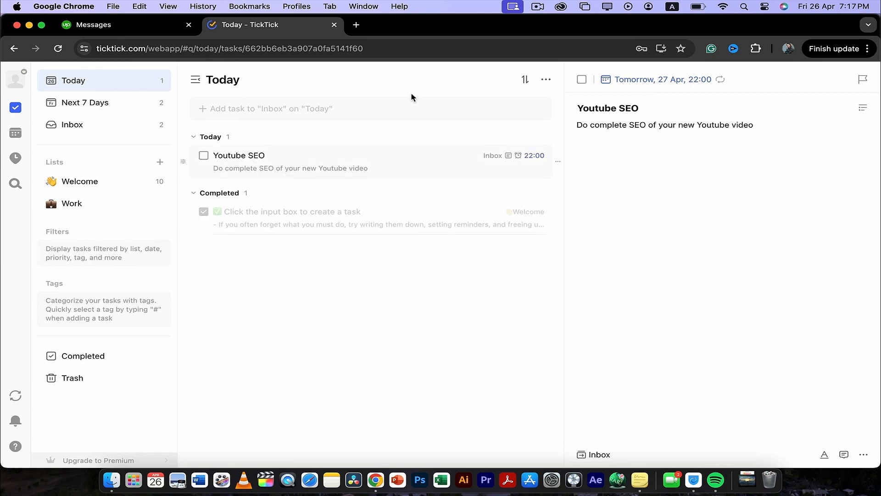
- Hide task details in the list view, then show them again
{"action": "left_click", "coordinate": [546, 79]}
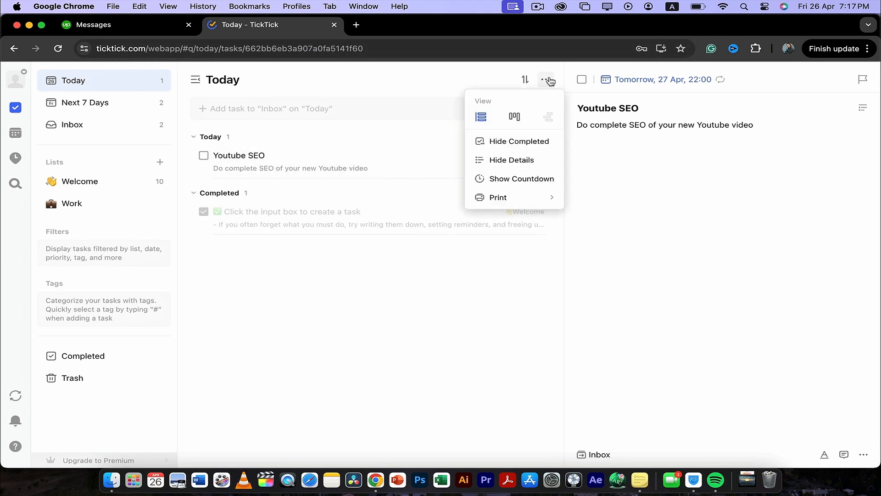
{"action": "left_click", "coordinate": [500, 161]}
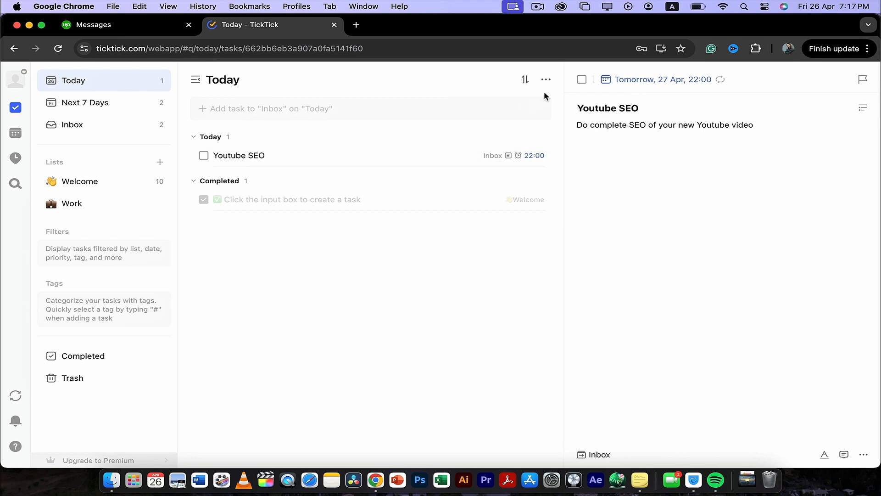
{"action": "left_click", "coordinate": [545, 80]}
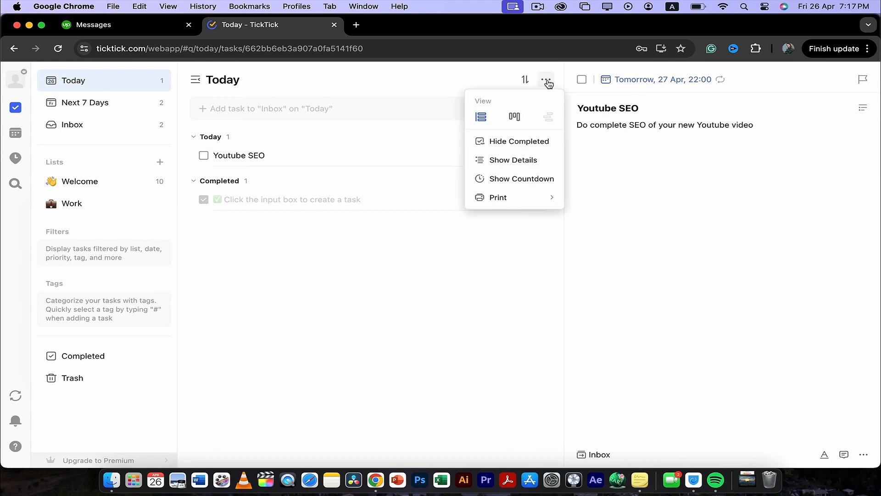
{"action": "left_click", "coordinate": [522, 161]}
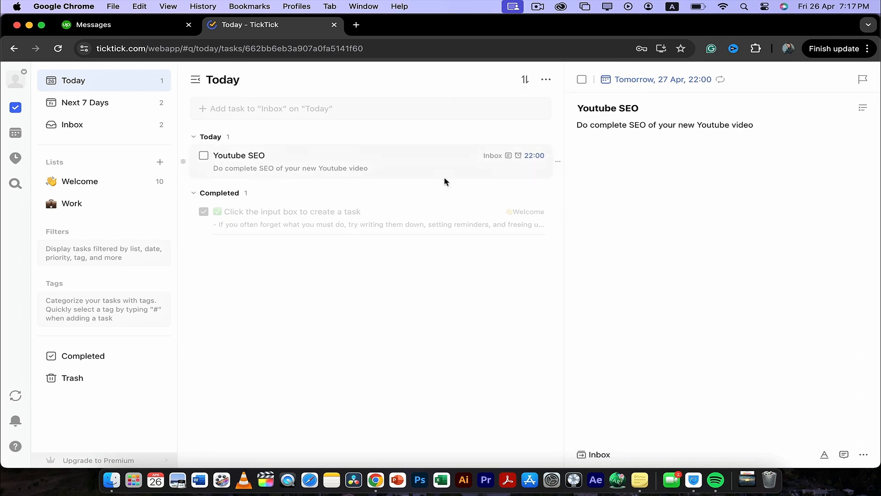
- Complete today's Youtube SEO task and confirm its next occurrence in Next 7 Days
{"action": "left_click", "coordinate": [204, 156]}
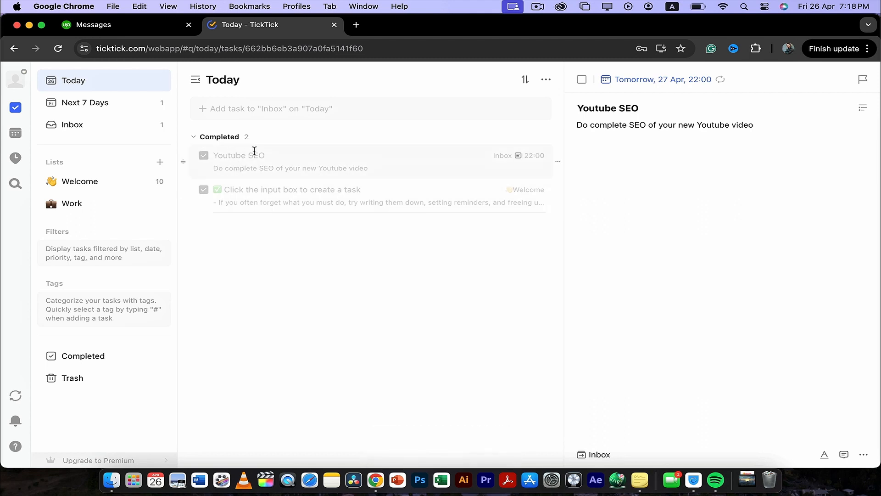
{"action": "left_click", "coordinate": [112, 109]}
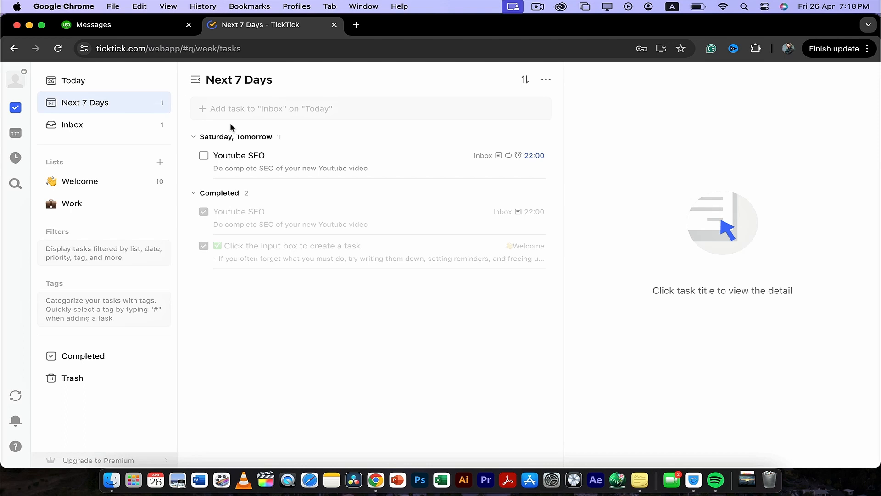
{"action": "left_click", "coordinate": [89, 81]}
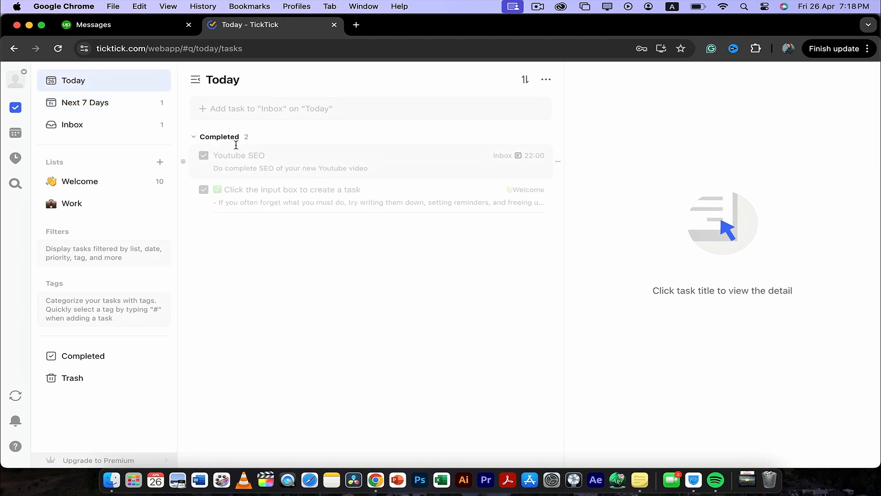
- Browse Next 7 Days and the Inbox, then open the Welcome list
{"action": "left_click", "coordinate": [141, 107]}
{"action": "left_click", "coordinate": [130, 122]}
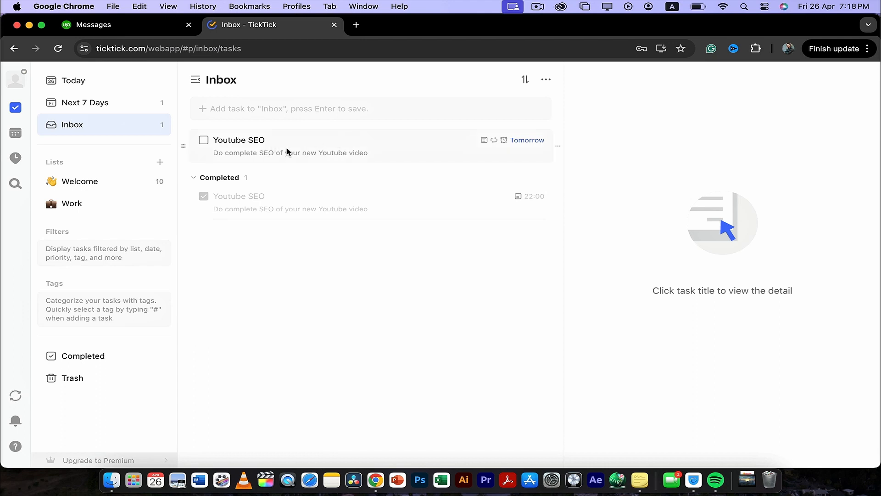
{"action": "left_click", "coordinate": [126, 183]}
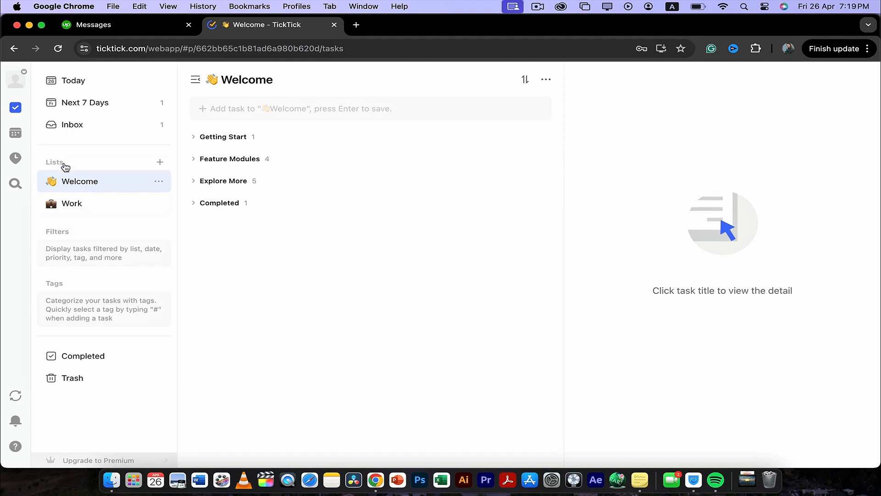
- Start a new habit in the habit tracker named 'Stop smoking'
{"action": "left_click", "coordinate": [10, 158]}
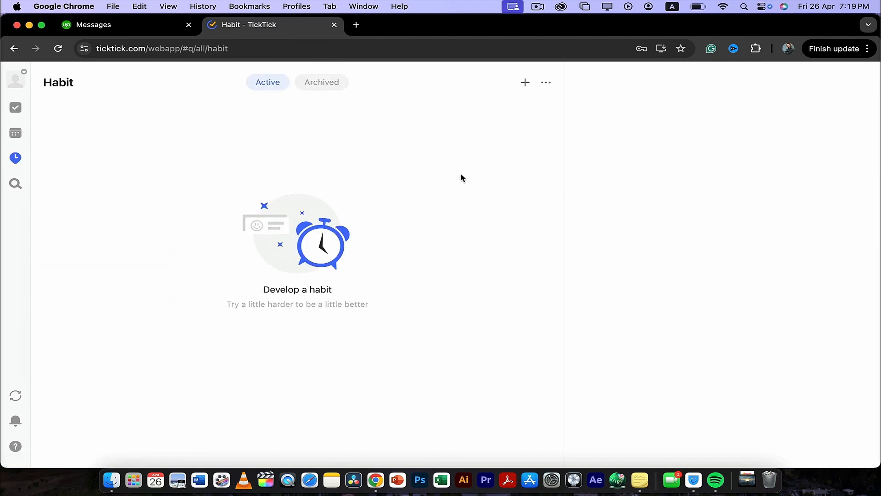
{"action": "left_click", "coordinate": [531, 83]}
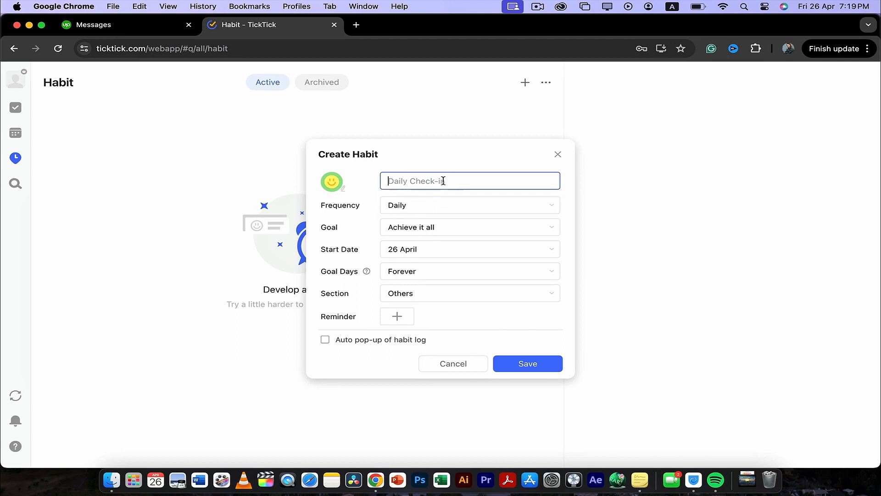
{"action": "type", "text": "op smoking"}
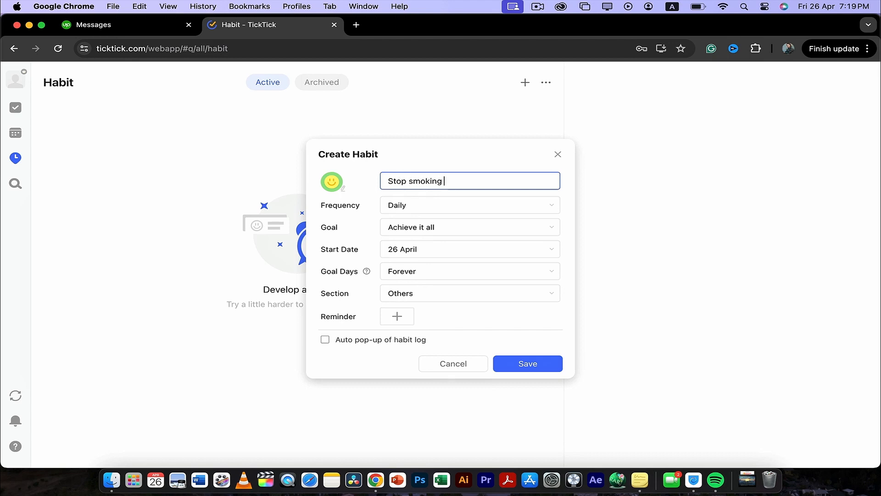
- Keep Daily, Achieve it all and Forever, choose the Morning section, and enable auto habit-log pop-up
{"action": "left_click", "coordinate": [448, 205]}
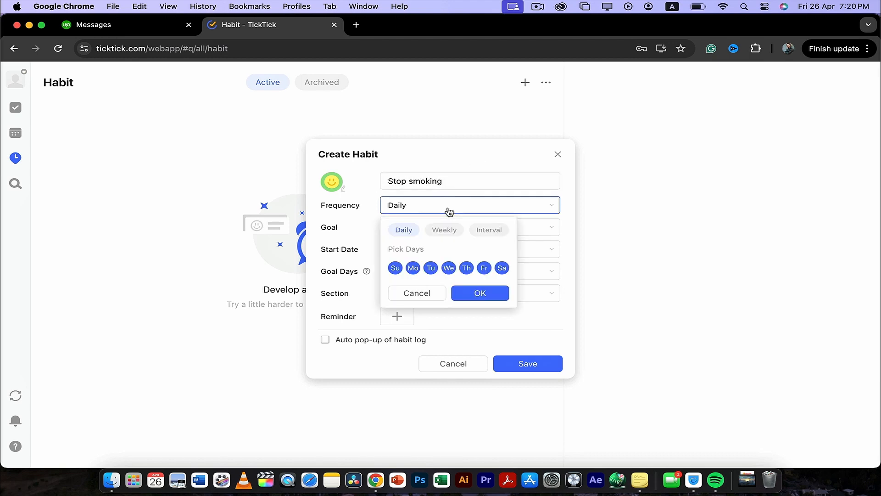
{"action": "left_click", "coordinate": [451, 165]}
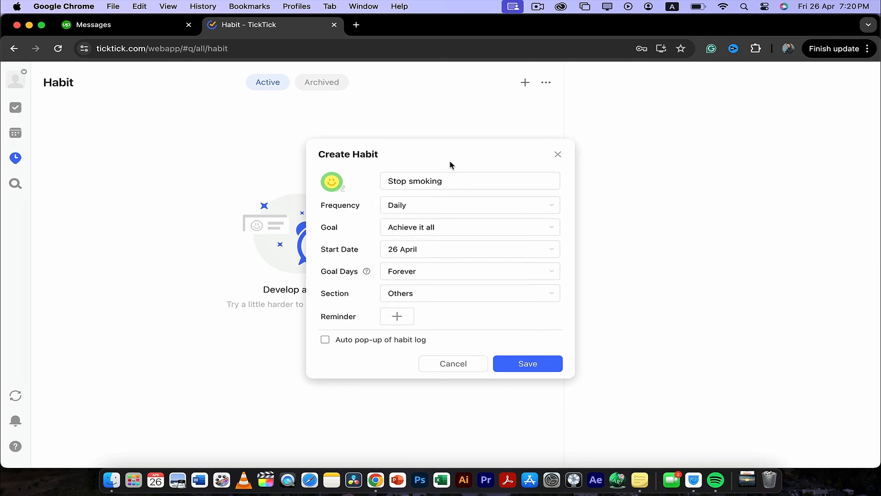
{"action": "left_click", "coordinate": [412, 228]}
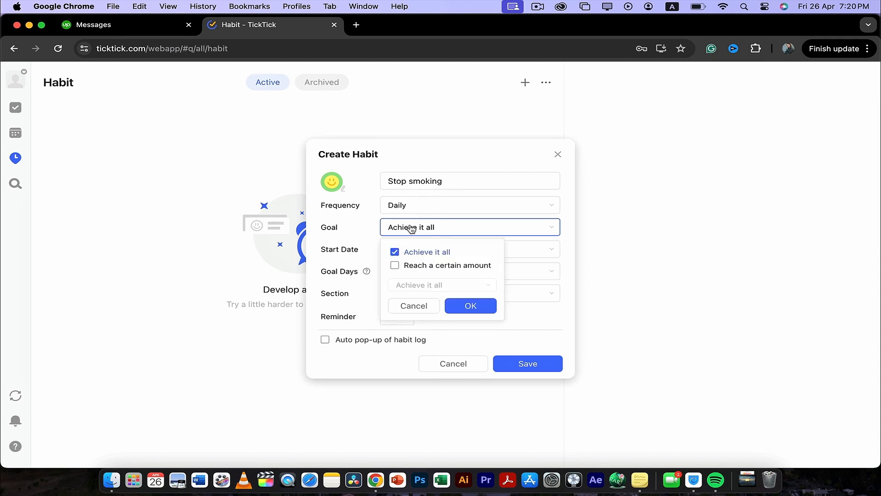
{"action": "left_click", "coordinate": [470, 306]}
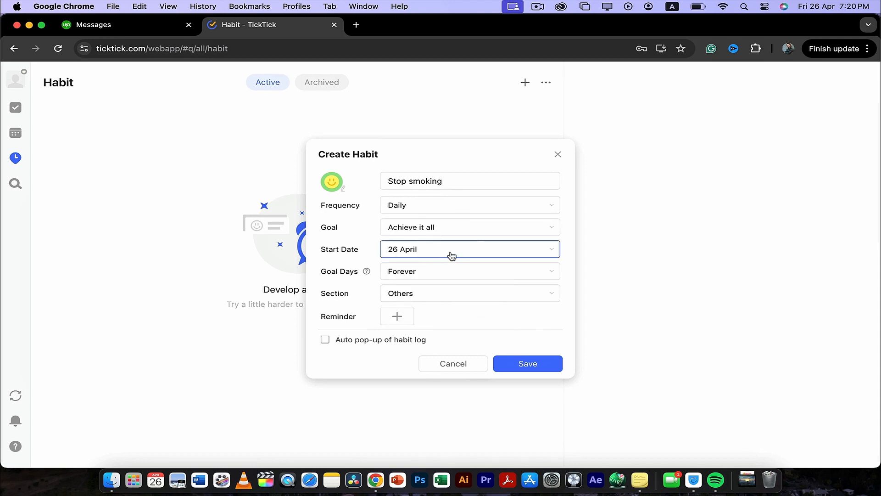
{"action": "left_click", "coordinate": [439, 274]}
{"action": "left_click", "coordinate": [438, 297]}
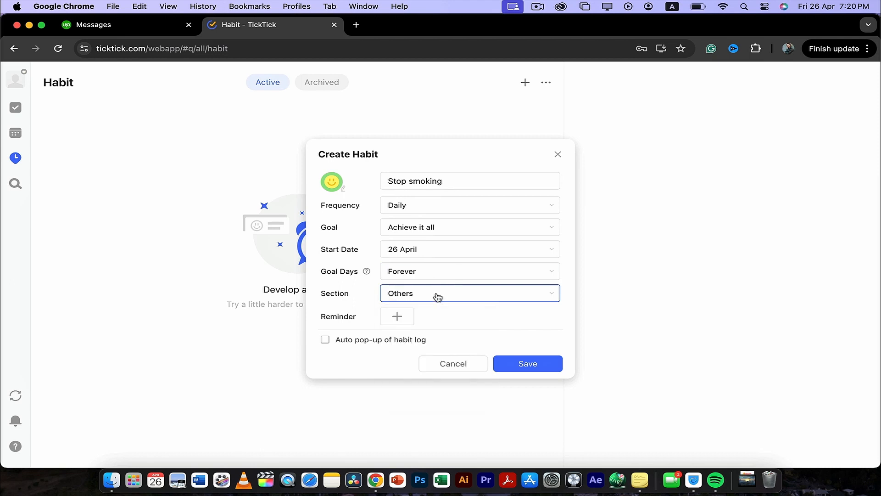
{"action": "left_click", "coordinate": [439, 297]}
{"action": "left_click", "coordinate": [432, 316]}
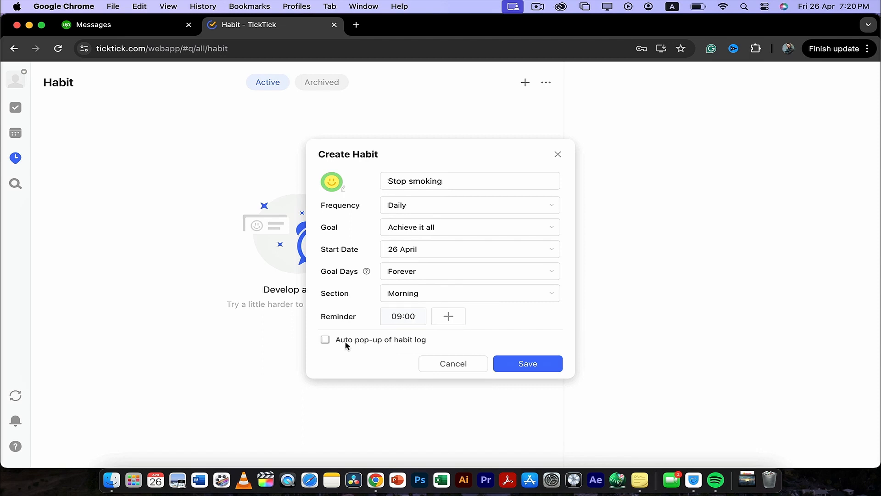
{"action": "left_click", "coordinate": [325, 340]}
- Save the Stop smoking habit and check in the first day with the happiest mood
{"action": "left_click", "coordinate": [521, 366]}
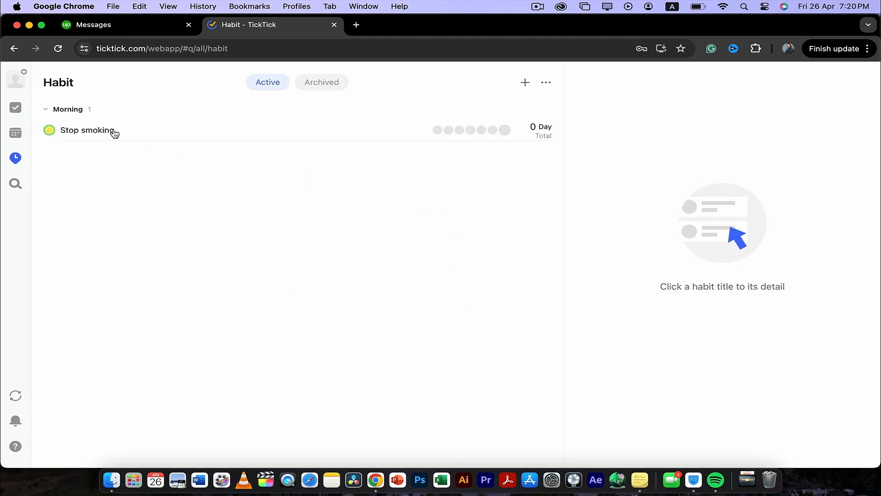
{"action": "left_click", "coordinate": [438, 131]}
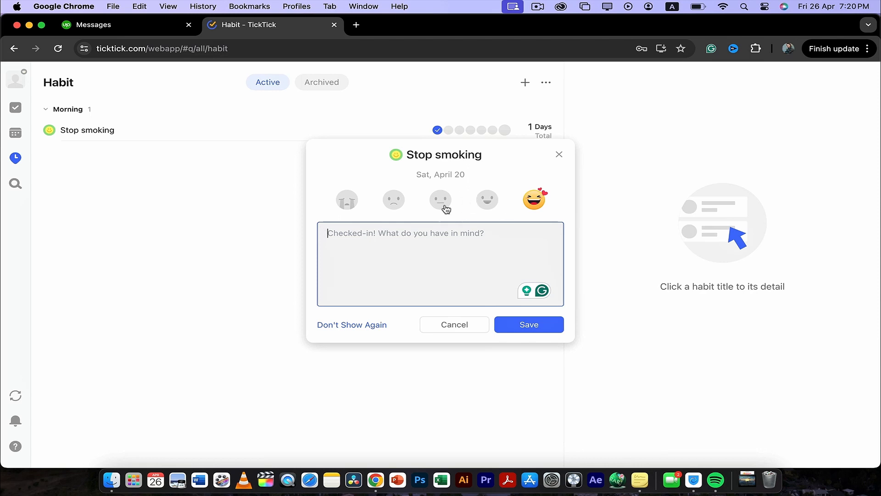
{"action": "left_click", "coordinate": [487, 204]}
{"action": "left_click", "coordinate": [534, 202]}
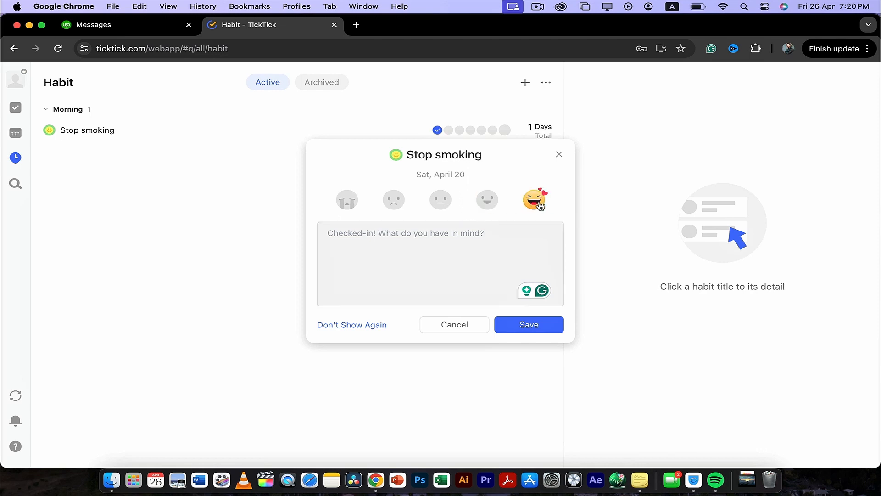
{"action": "left_click", "coordinate": [445, 208]}
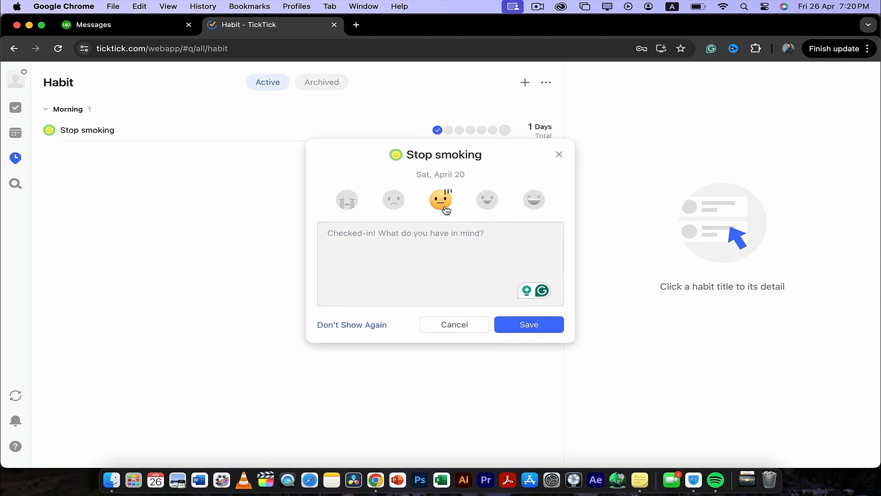
{"action": "left_click", "coordinate": [398, 202]}
{"action": "left_click", "coordinate": [356, 206]}
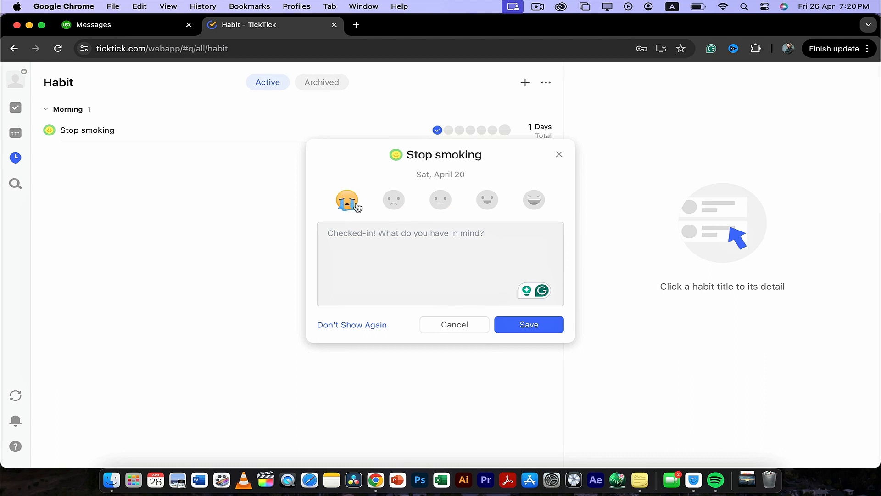
{"action": "left_click", "coordinate": [535, 205]}
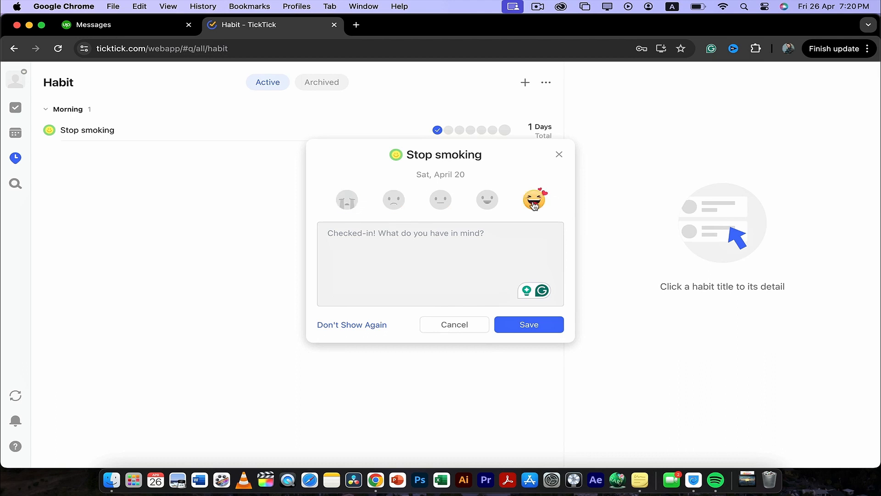
{"action": "left_click", "coordinate": [559, 156]}
- Check in the second, third and fourth days, then close the settings window
{"action": "left_click", "coordinate": [450, 131]}
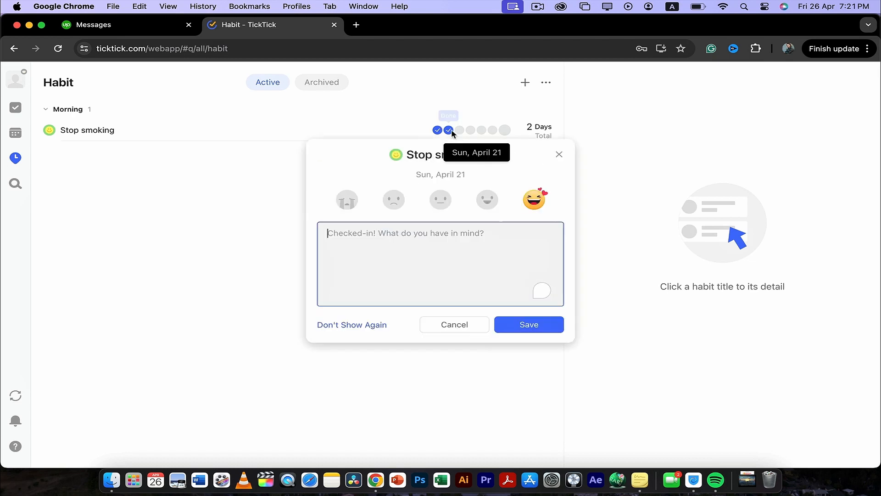
{"action": "left_click", "coordinate": [562, 155]}
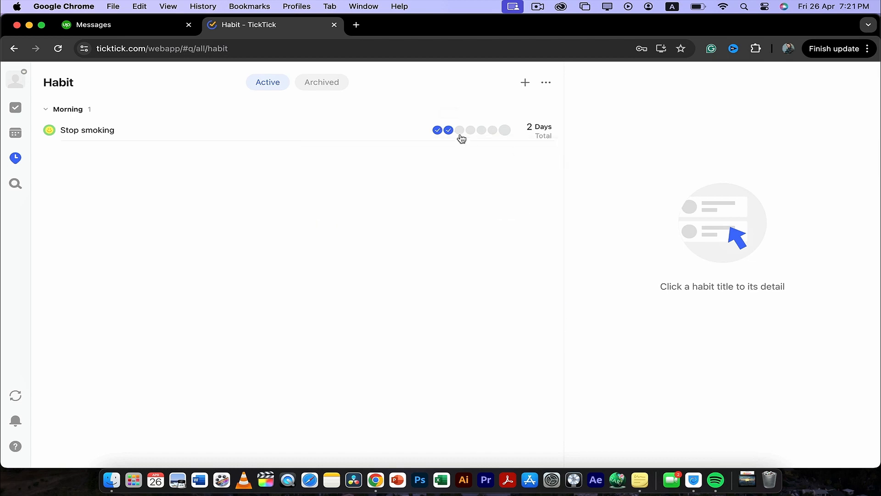
{"action": "left_click", "coordinate": [459, 130]}
{"action": "left_click", "coordinate": [558, 157]}
{"action": "left_click", "coordinate": [470, 131]}
{"action": "left_click", "coordinate": [561, 156]}
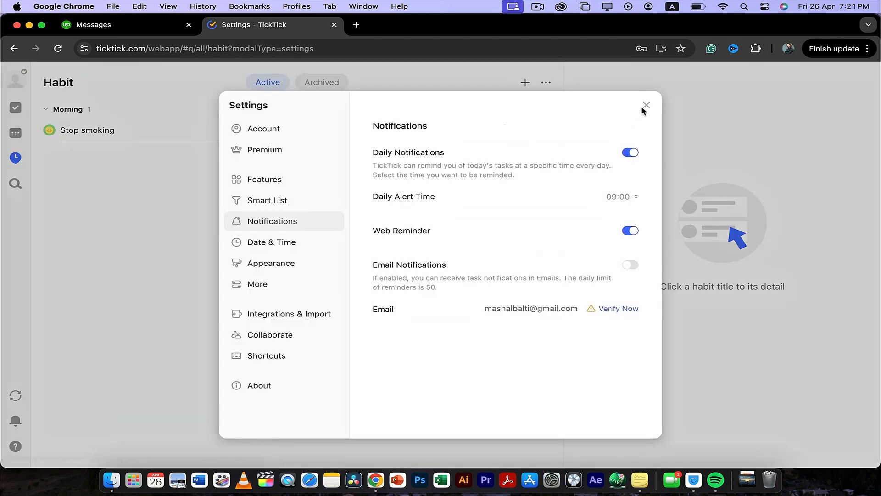
{"action": "left_click", "coordinate": [645, 108]}
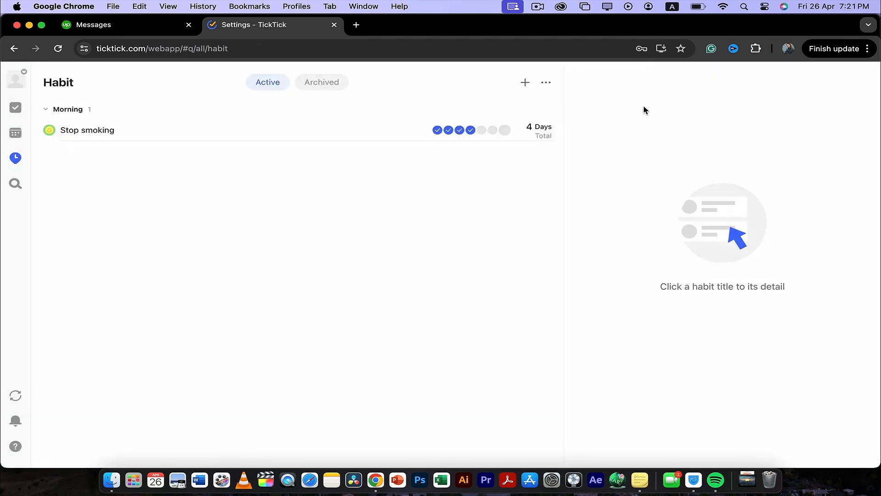